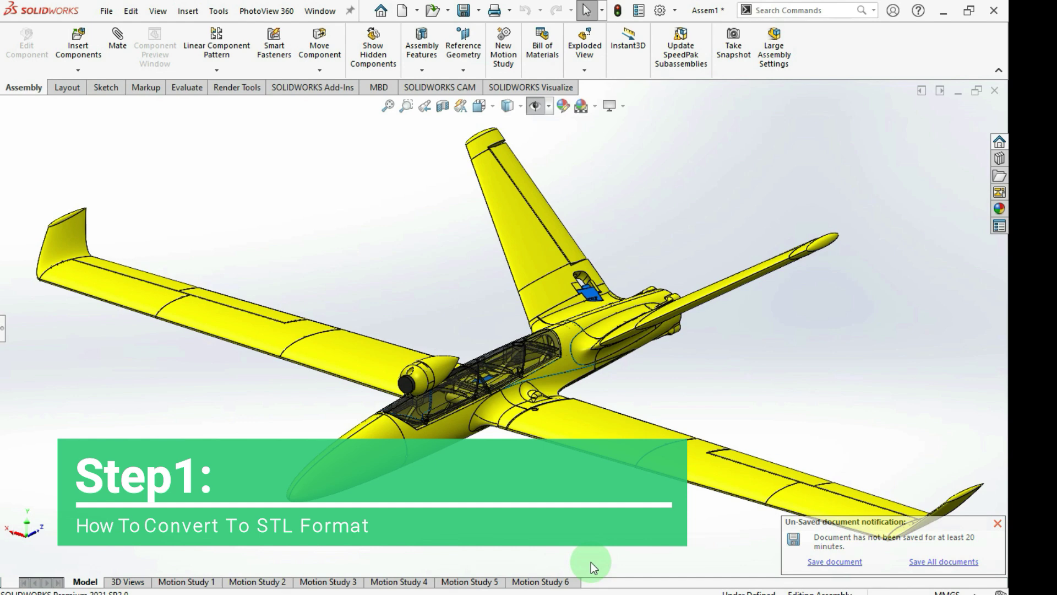
Step: Open the Fuselage 4 nose part in SOLIDWORKS and save it as an STL file
click(380, 427)
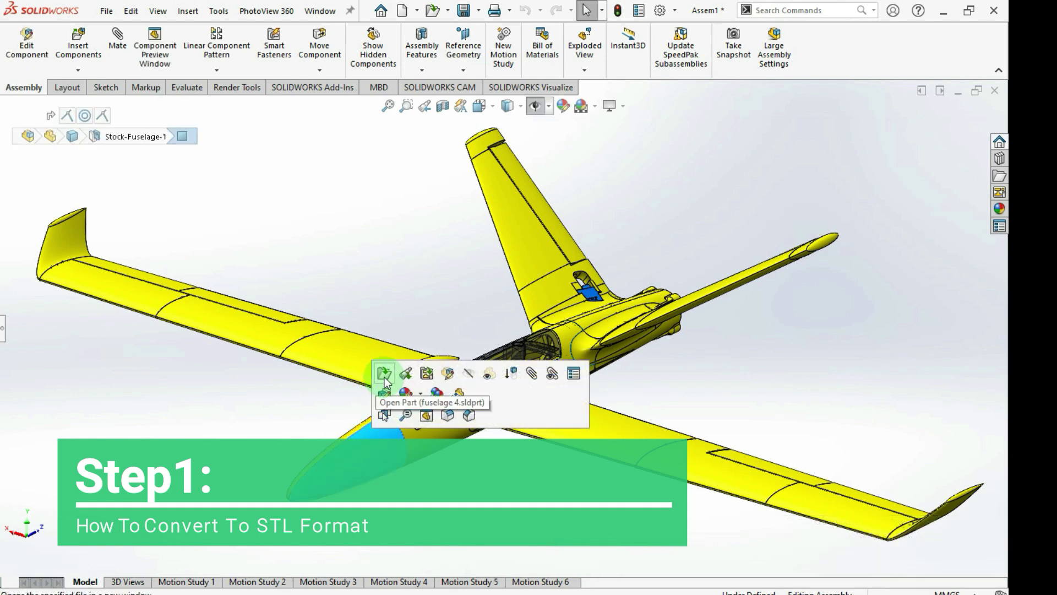
click(384, 376)
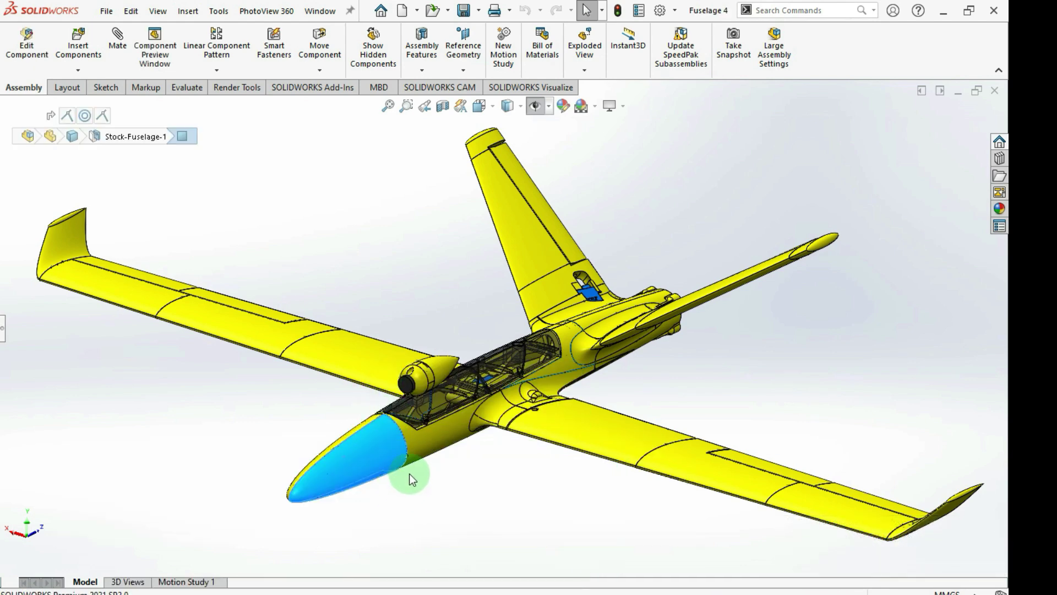
scroll(418, 312, down, 1)
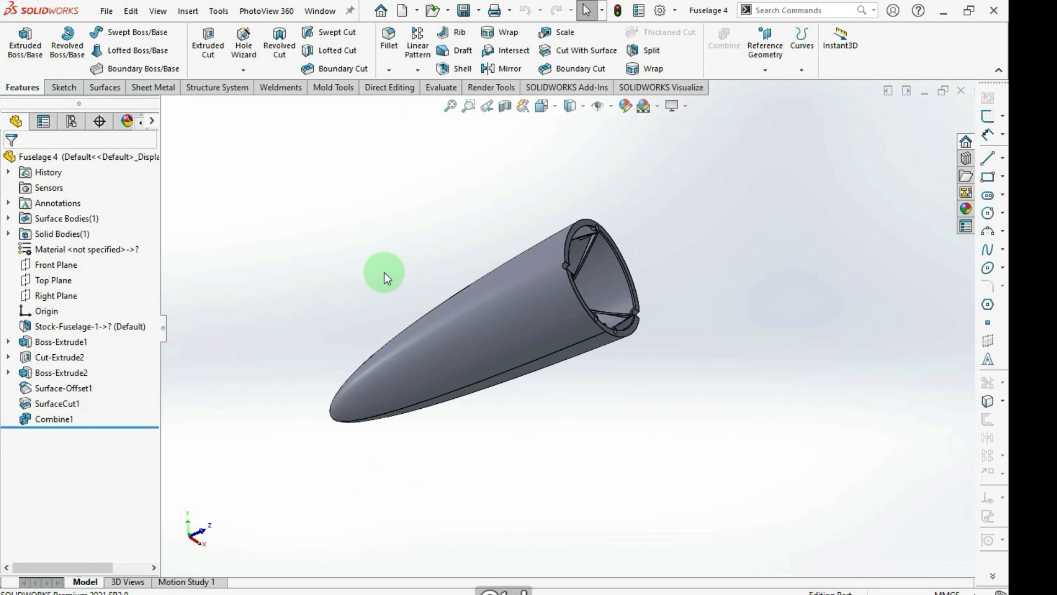
key(ctrl+shift+s)
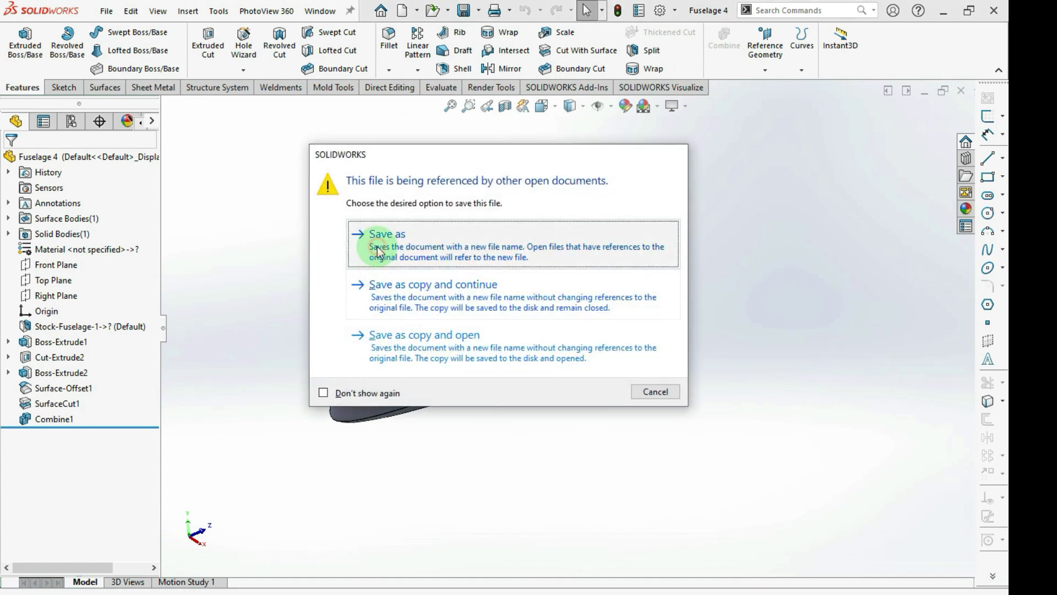
click(377, 248)
click(395, 376)
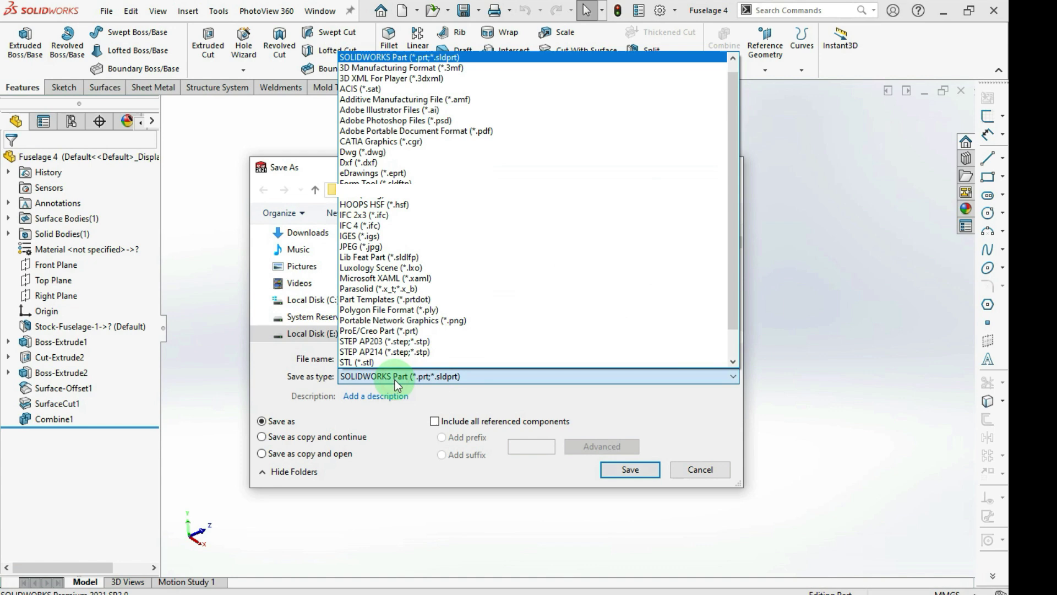
click(352, 362)
click(611, 491)
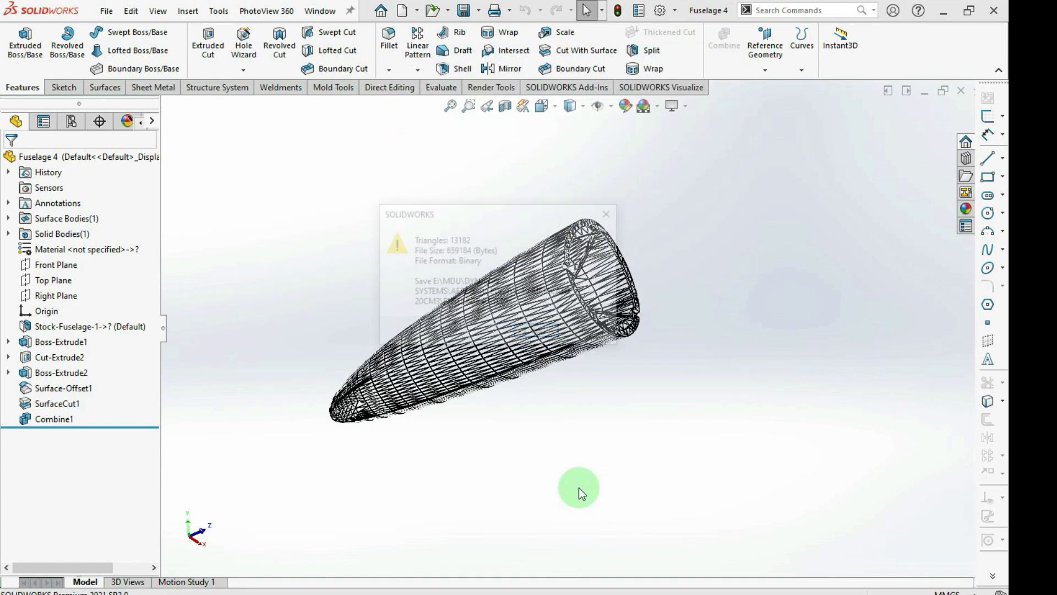
click(533, 331)
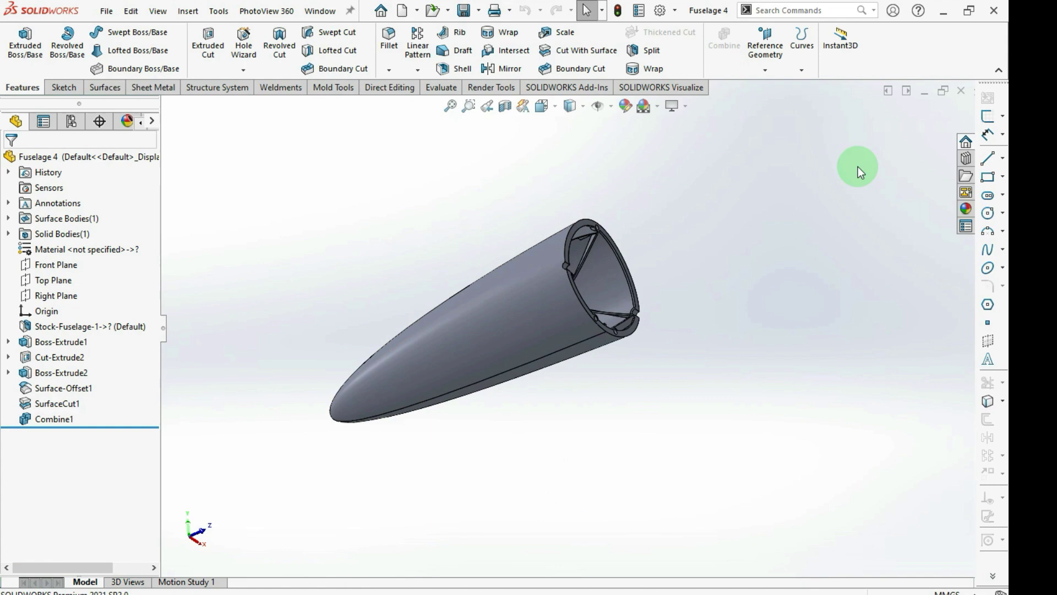
Step: Close the part and drag the Fuselage 4 STL file into Creality Slicer
click(961, 90)
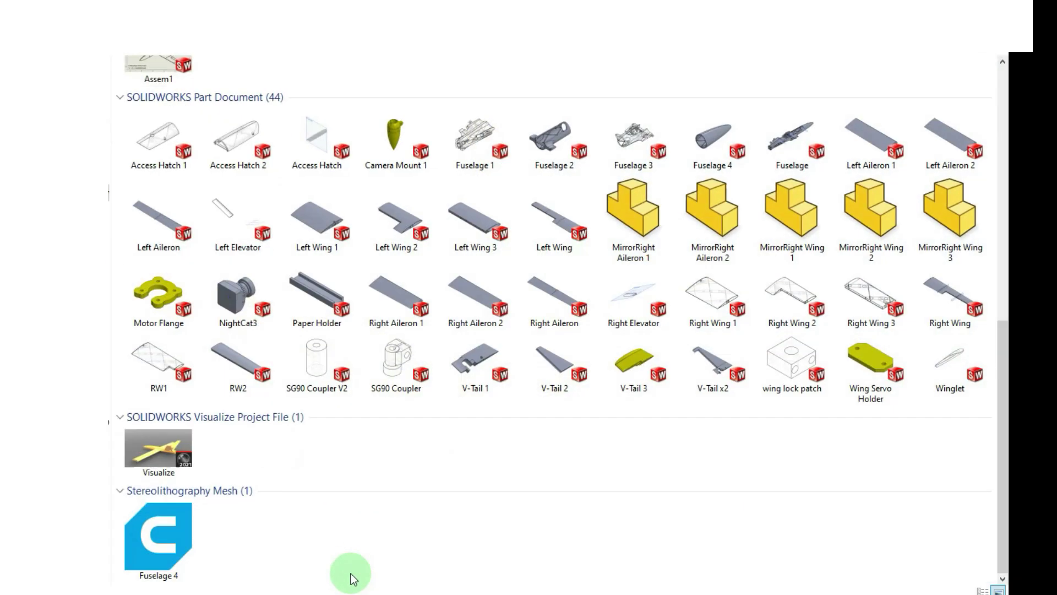
click(308, 545)
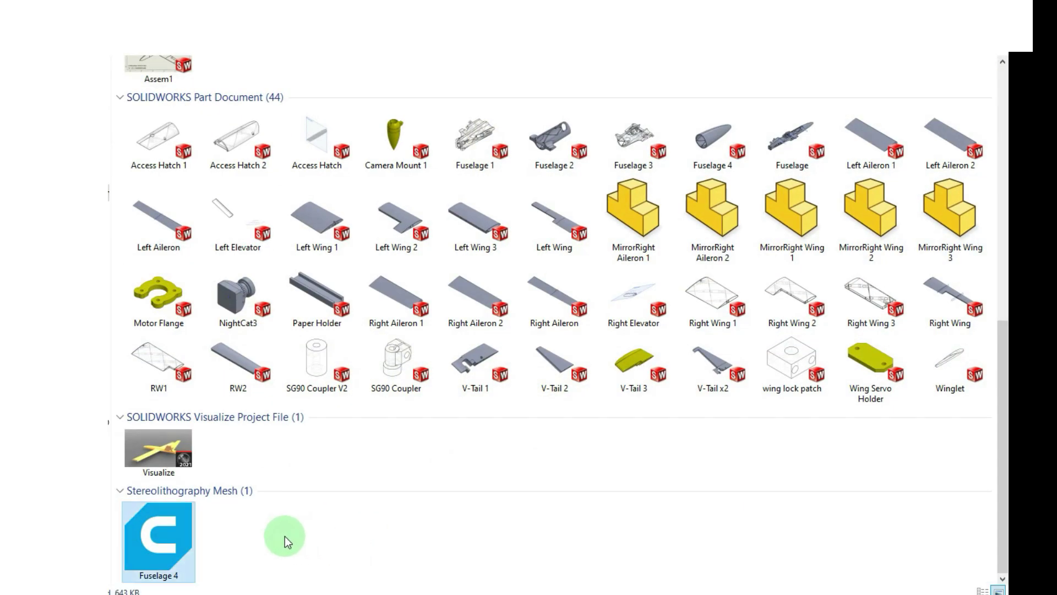
drag(286, 537, 441, 428)
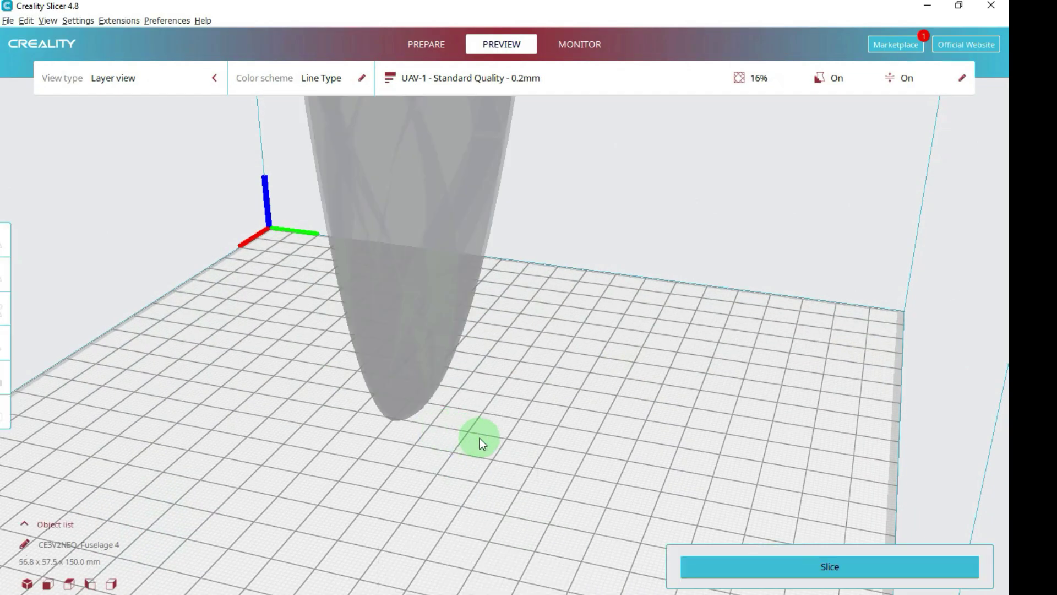
Step: In Prepare, stand the nose on its flat end using the lay-flat-by-face rotation
scroll(519, 408, down, 6)
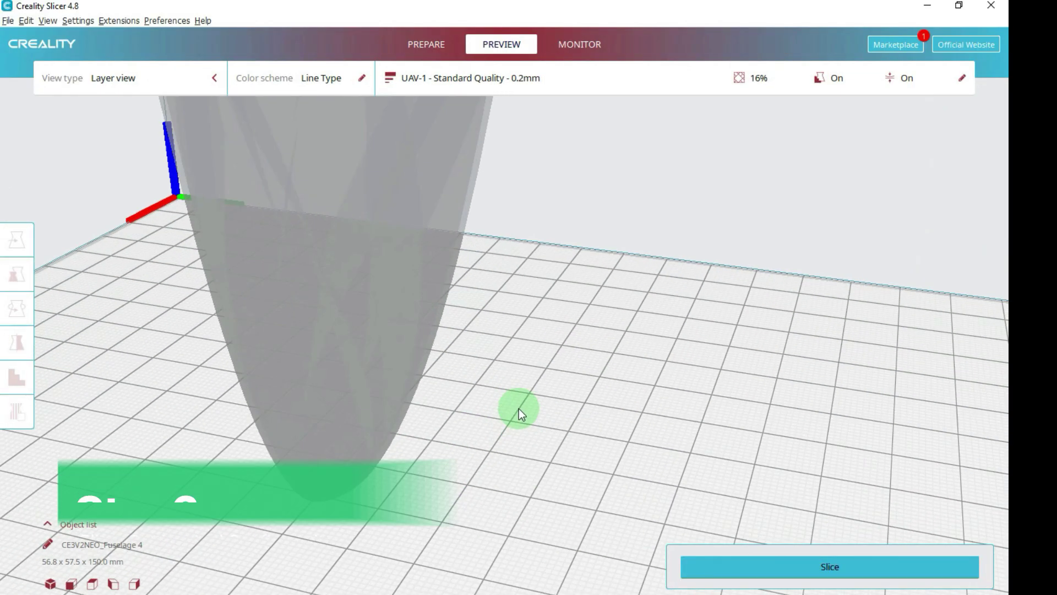
right_drag(529, 353, 486, 282)
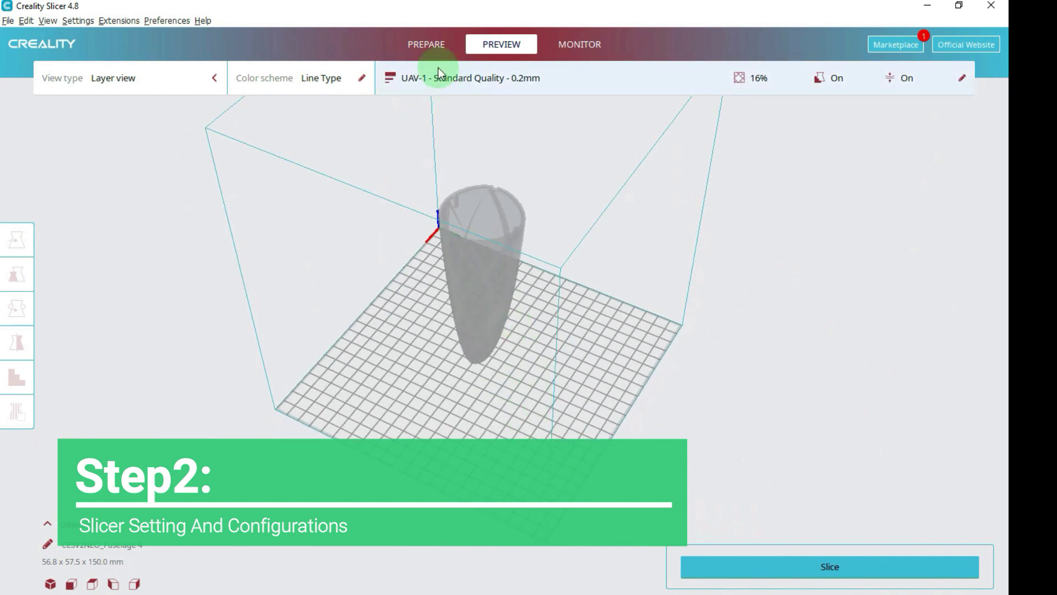
click(427, 44)
right_drag(527, 330, 507, 242)
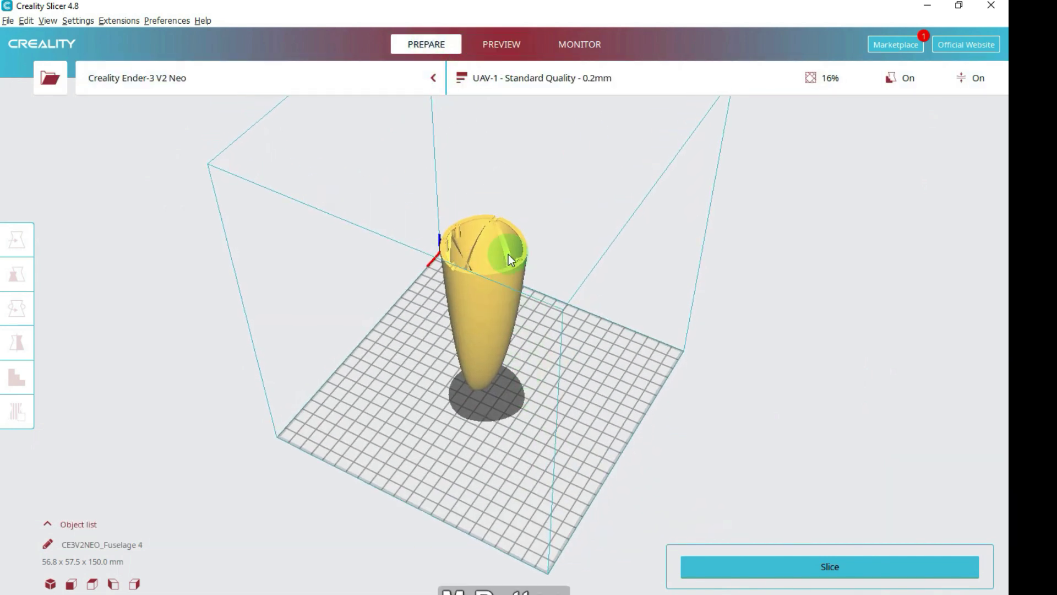
scroll(503, 253, down, 3)
scroll(508, 276, up, 6)
click(478, 305)
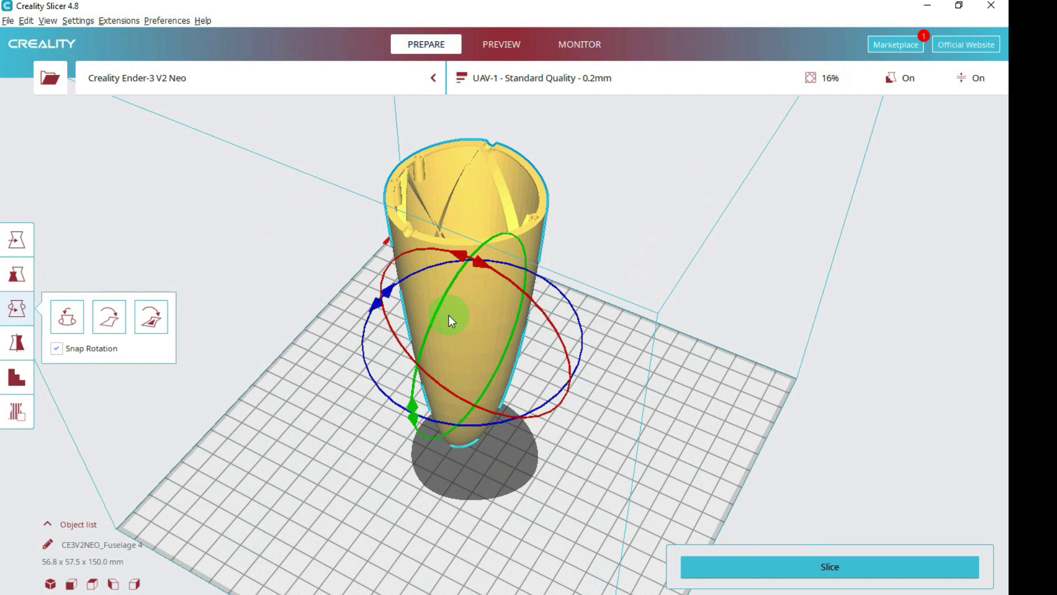
click(17, 310)
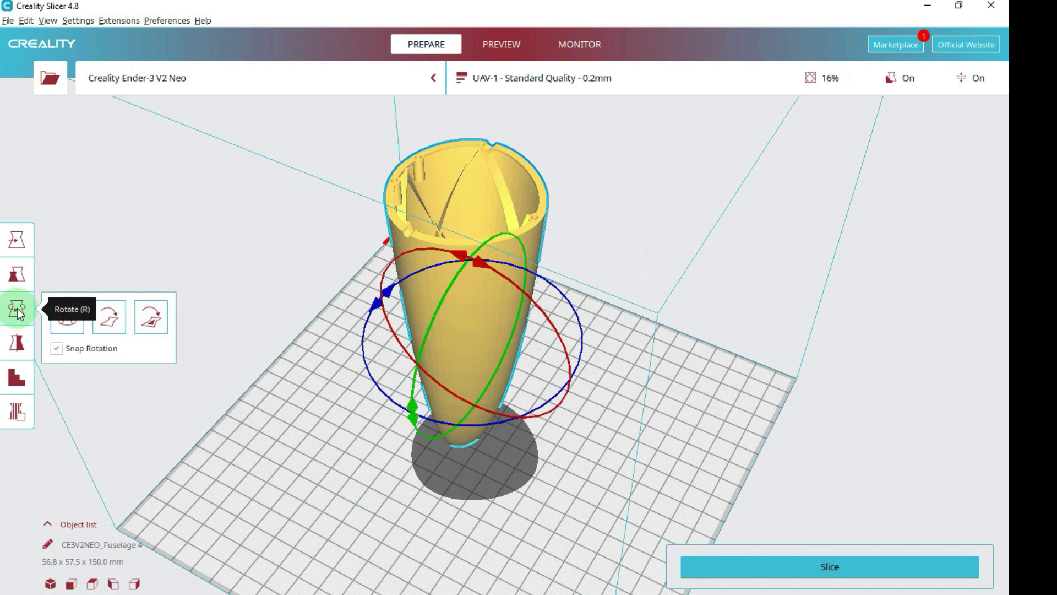
click(148, 321)
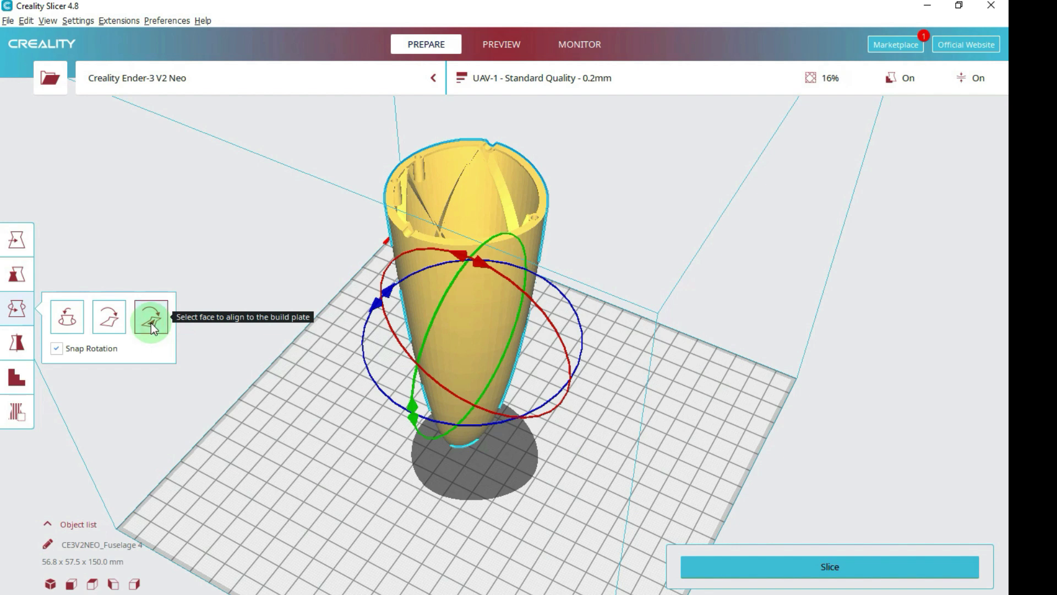
scroll(435, 213, up, 3)
click(464, 235)
right_drag(464, 234, 626, 290)
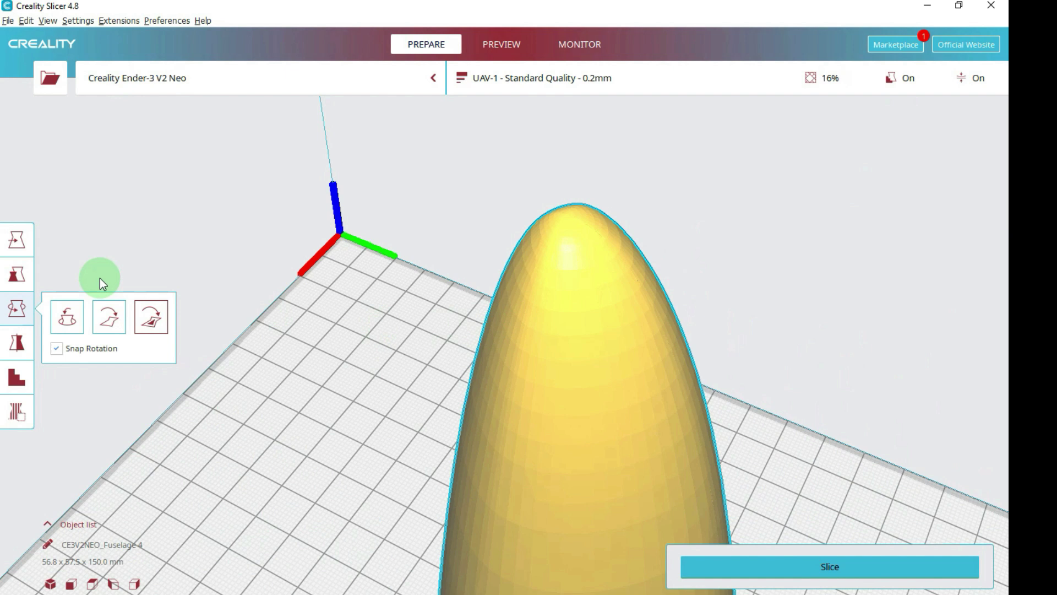
Step: Set the nose part's Y position to 0
click(17, 240)
click(111, 260)
double_click(69, 262)
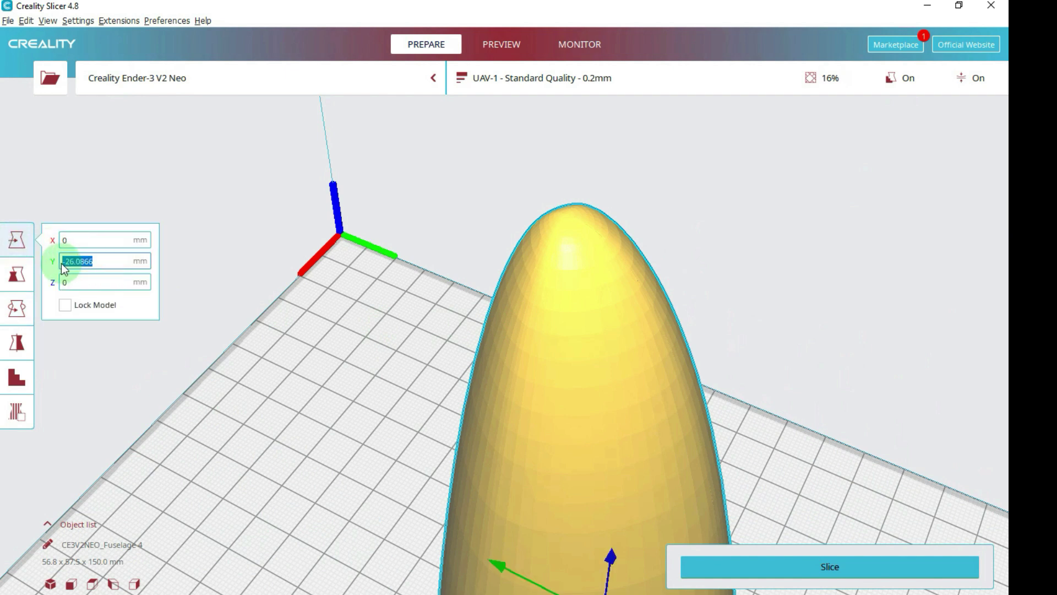
text(0)
key(Return)
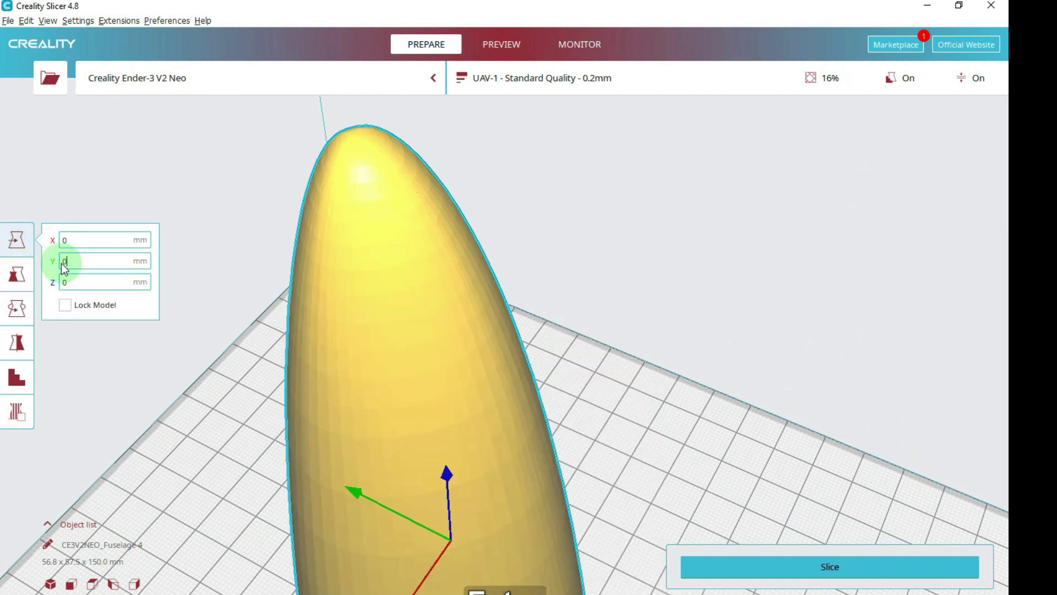
click(561, 418)
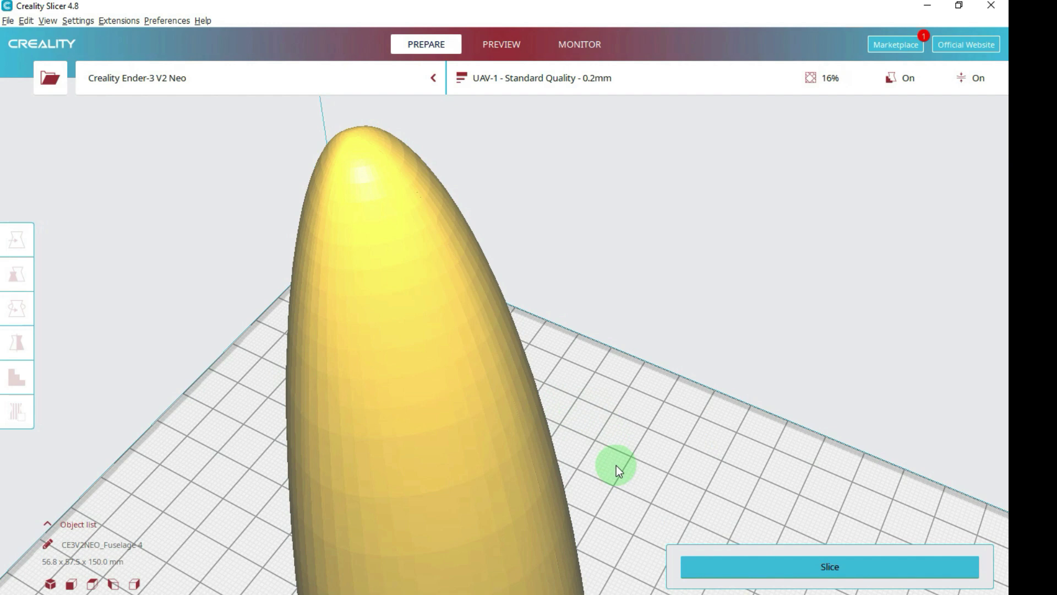
scroll(616, 464, down, 5)
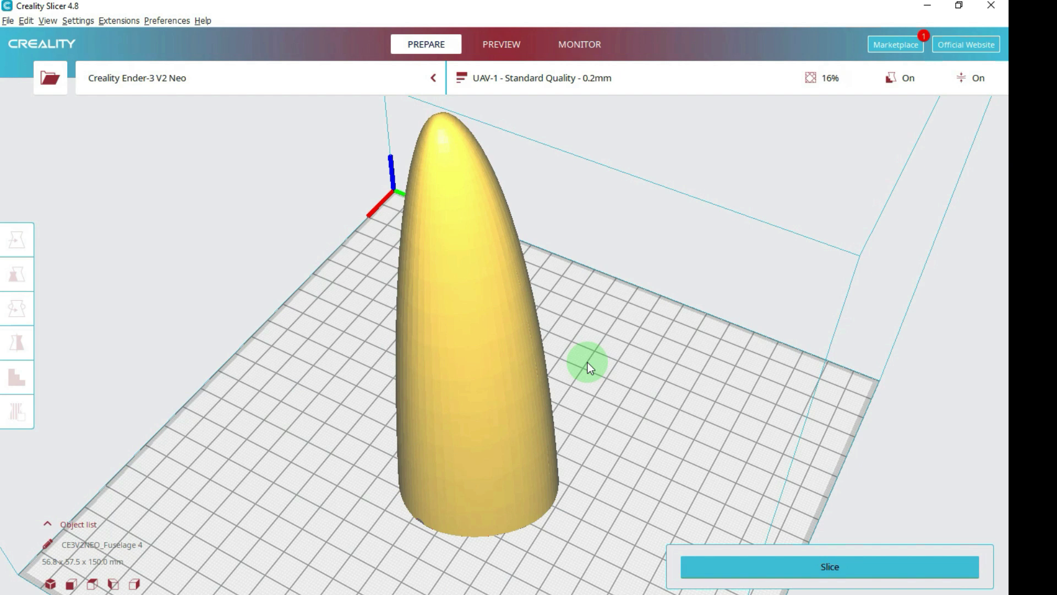
Step: Change the UAV-1 profile's Layer Height from 0.2 to 0.3 mm in Print settings
click(683, 81)
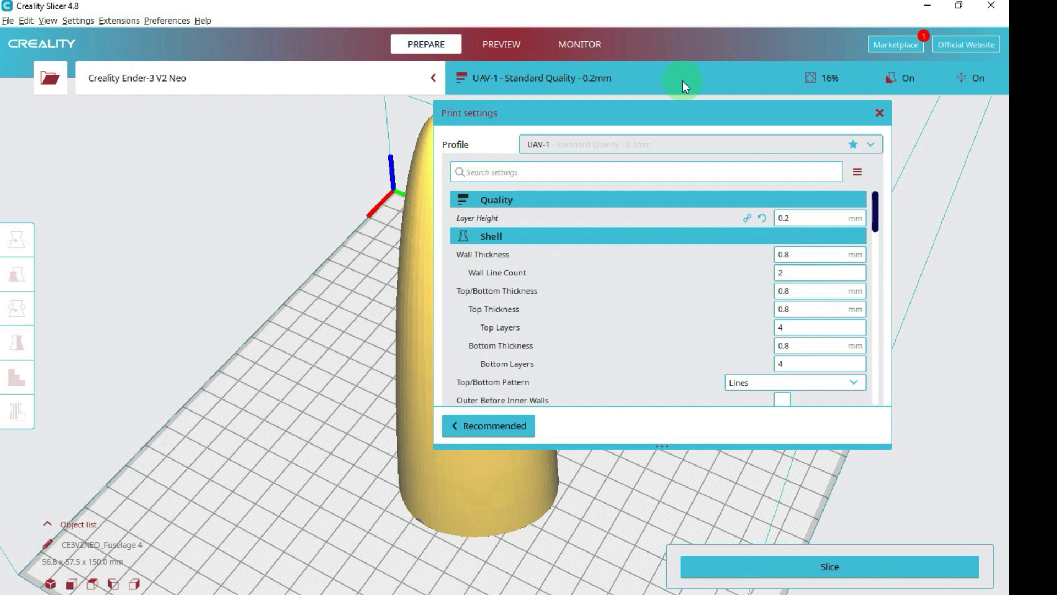
mouse_move(657, 219)
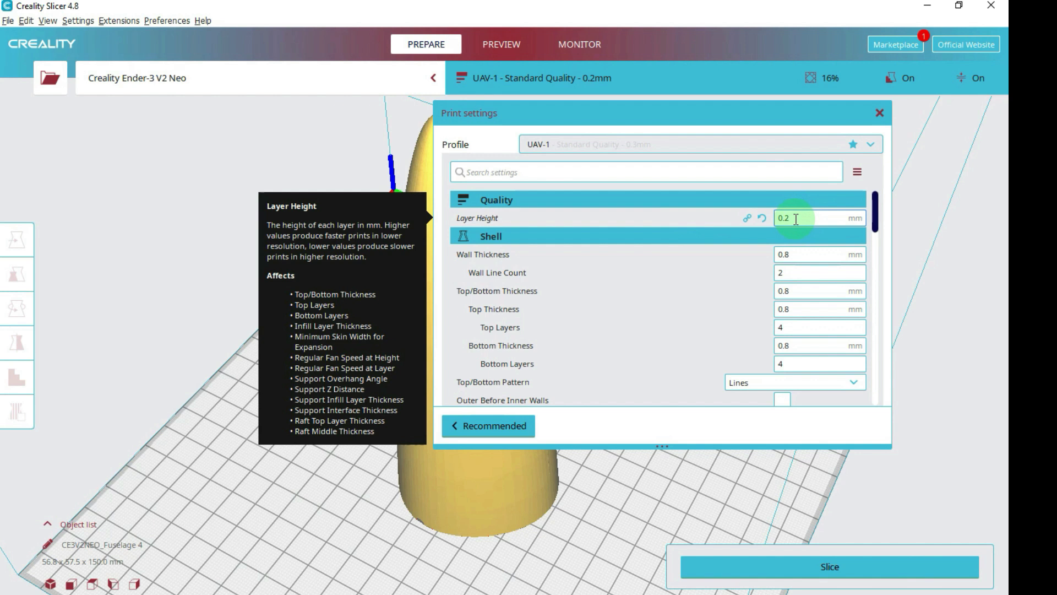
drag(796, 219, 788, 219)
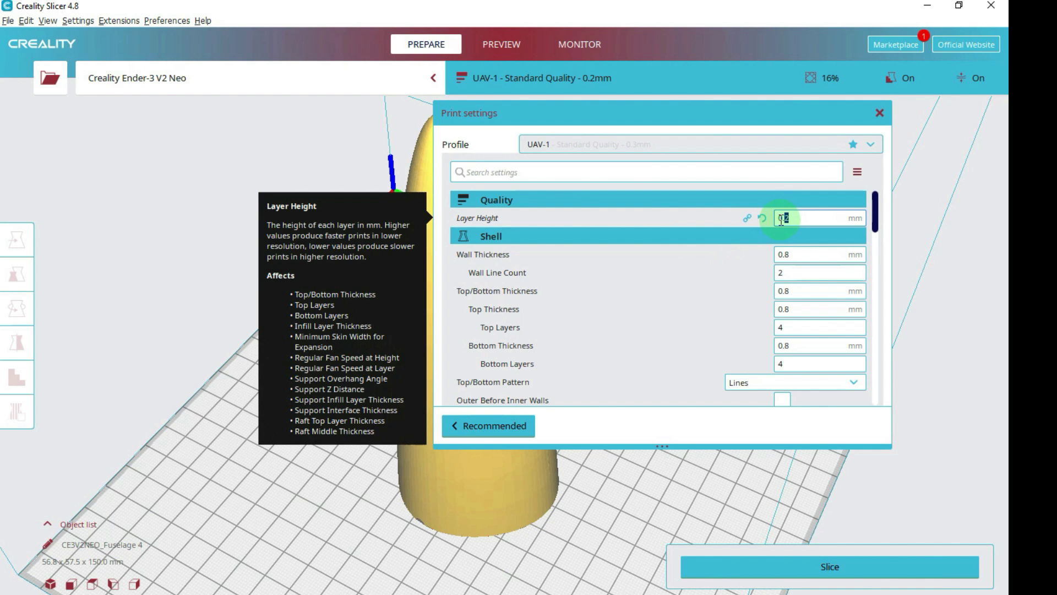
text(3)
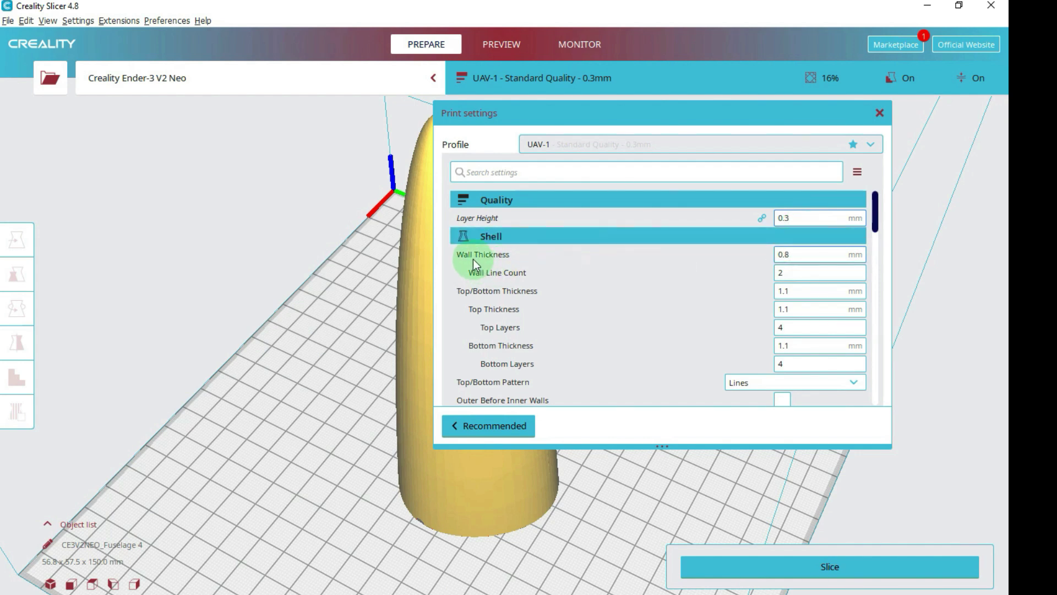
mouse_move(467, 258)
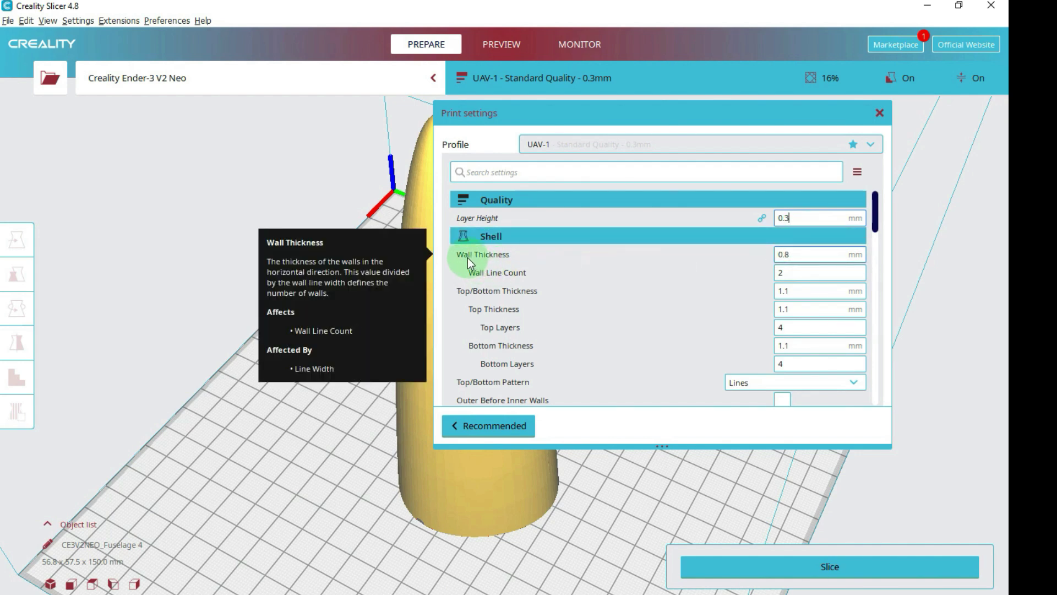
click(792, 255)
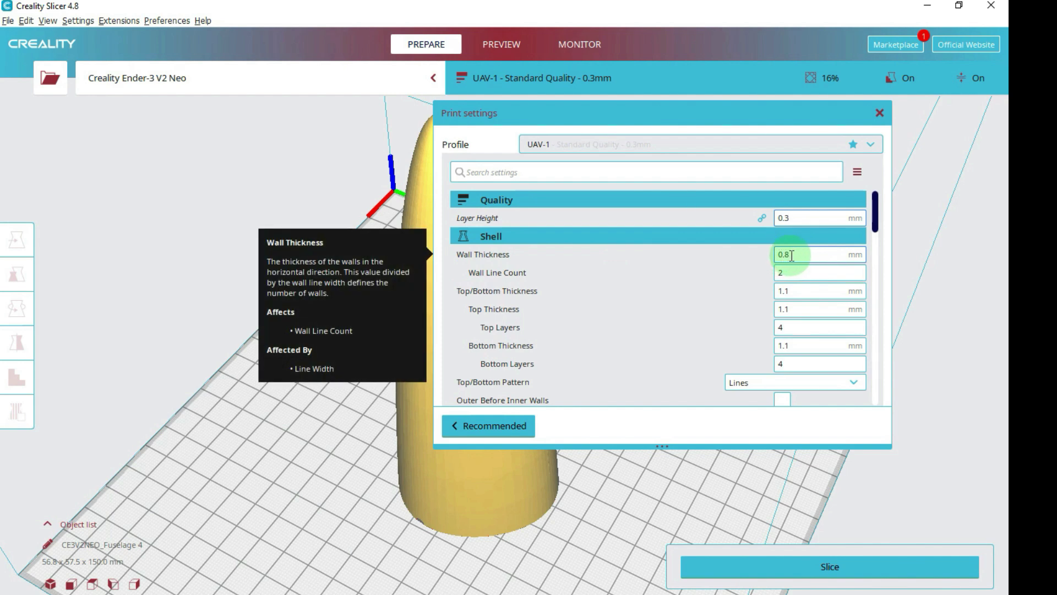
mouse_move(768, 277)
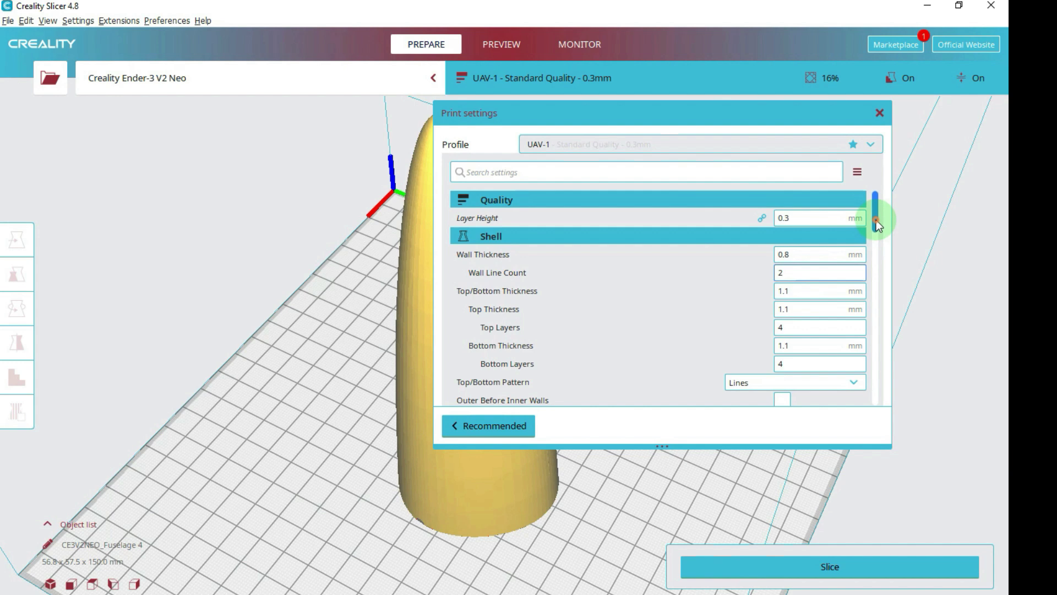
drag(877, 225, 874, 276)
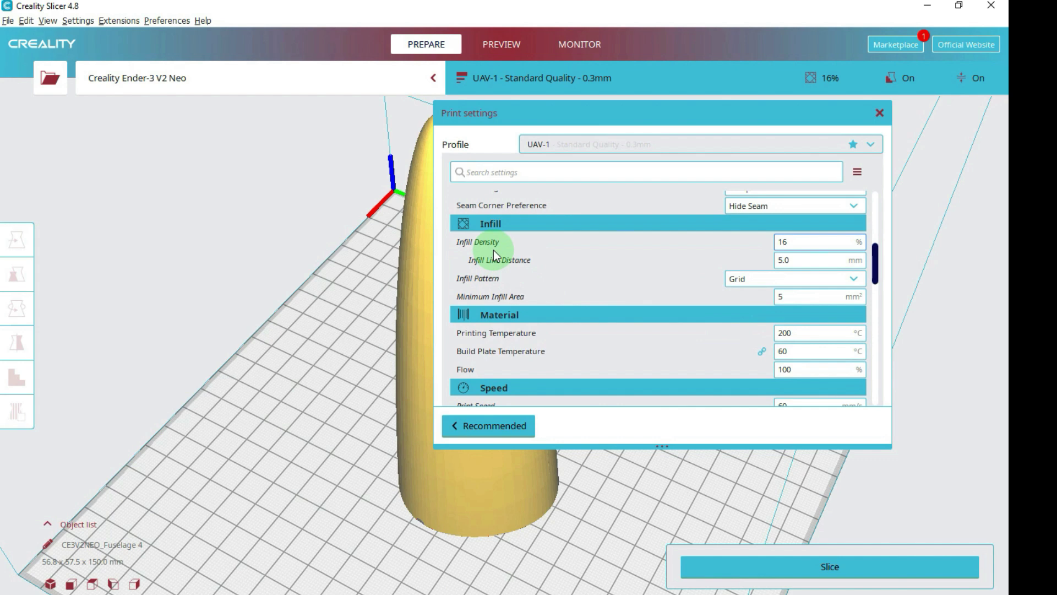
mouse_move(568, 289)
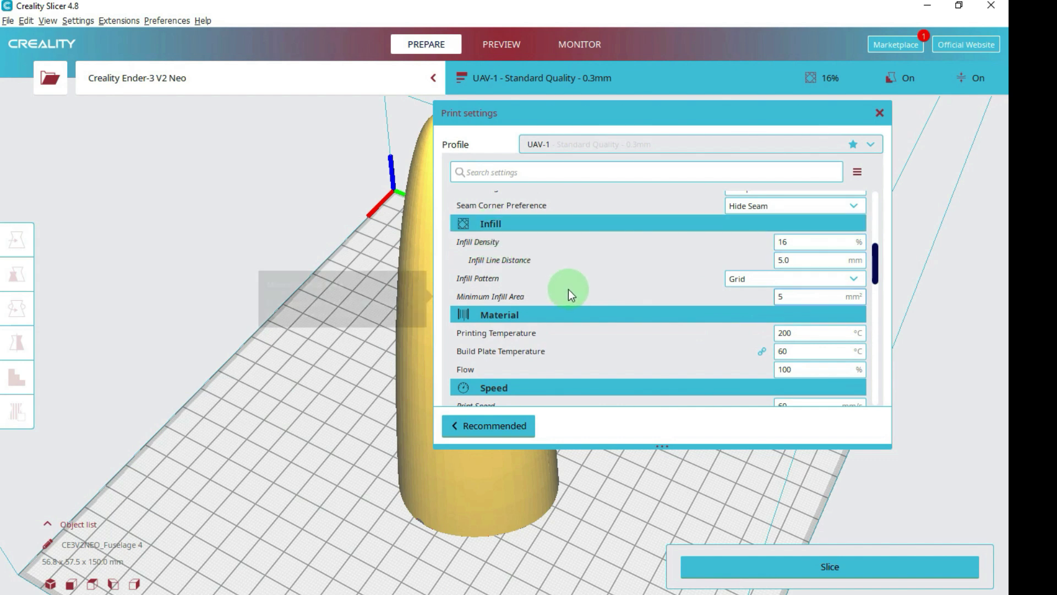
mouse_move(789, 243)
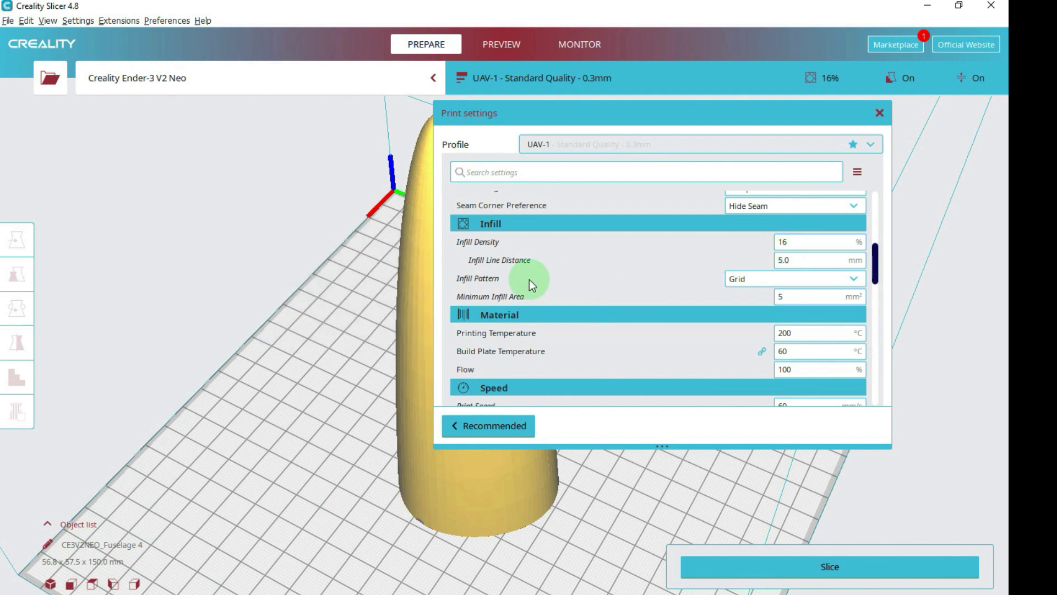
mouse_move(530, 280)
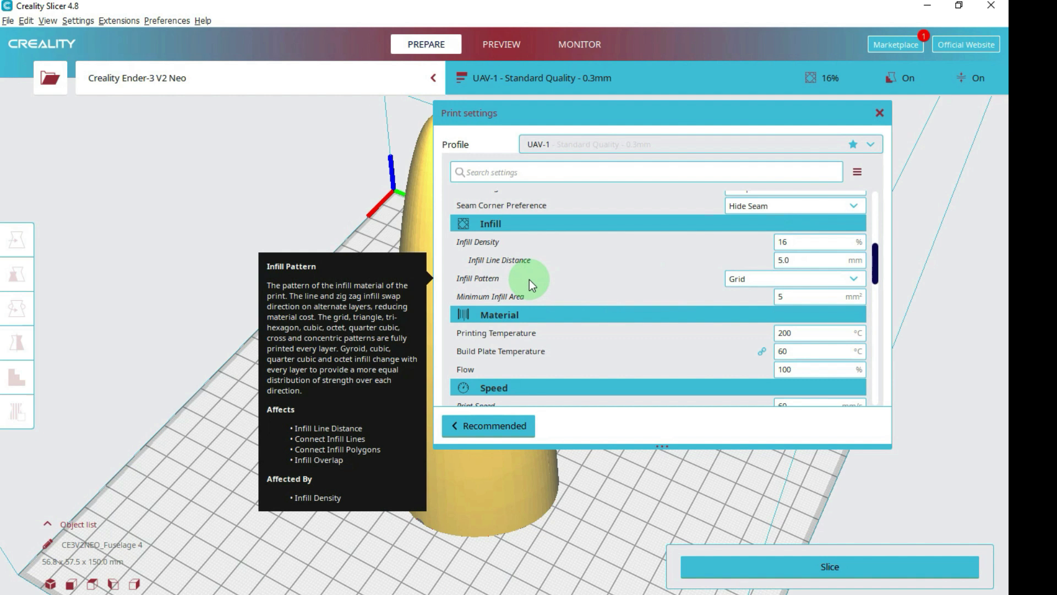
click(855, 279)
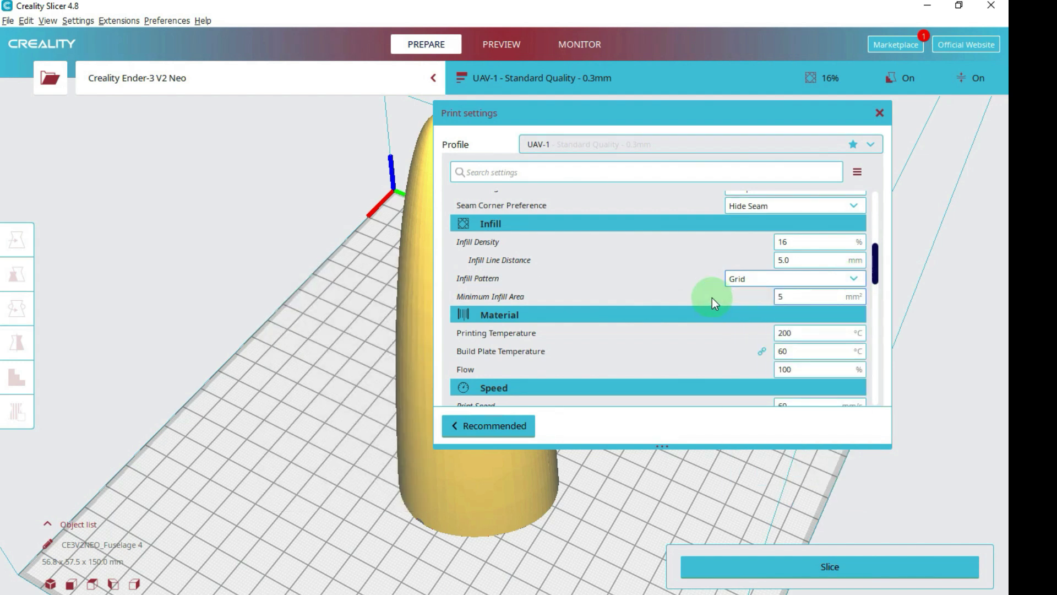
scroll(722, 269, down, 3)
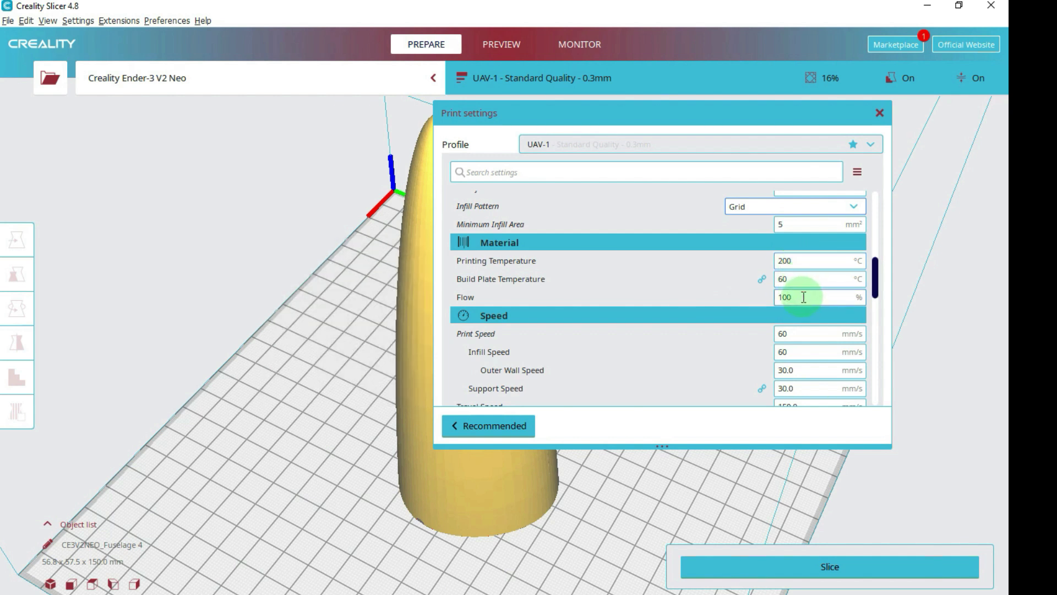
drag(877, 278, 881, 299)
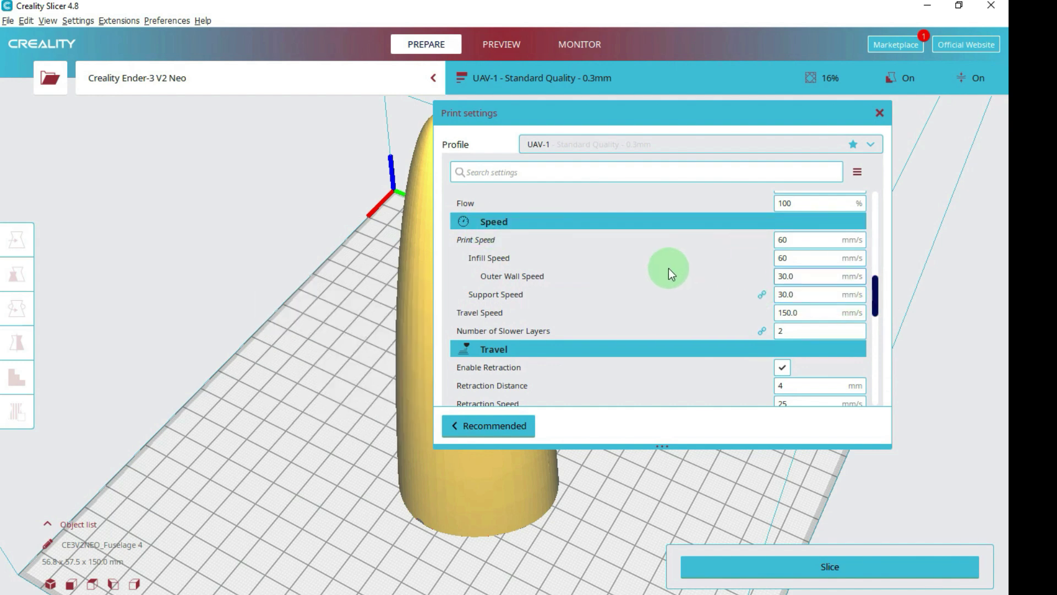
mouse_move(815, 323)
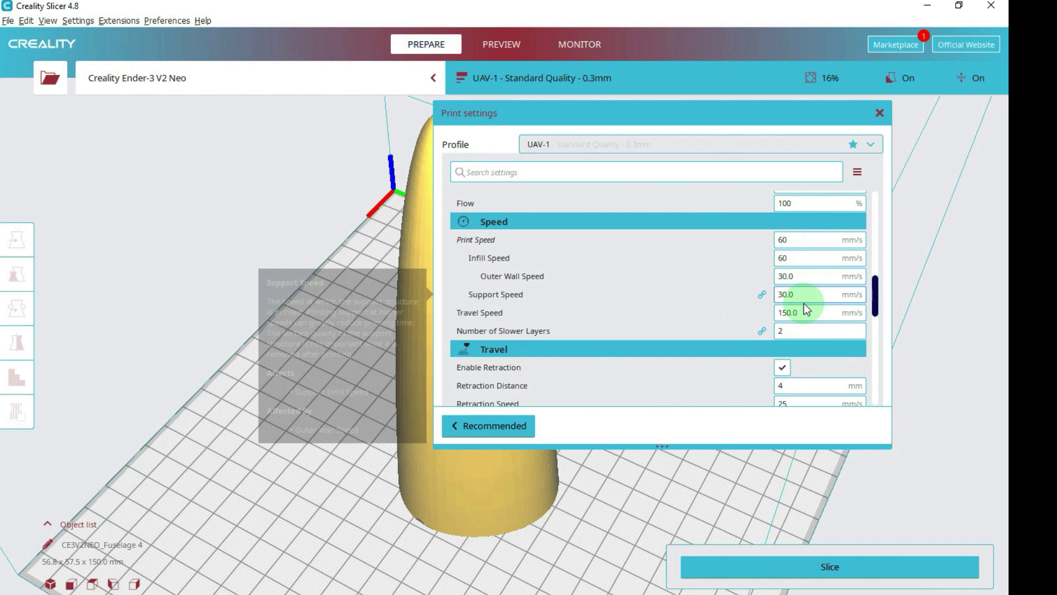
drag(877, 295, 876, 360)
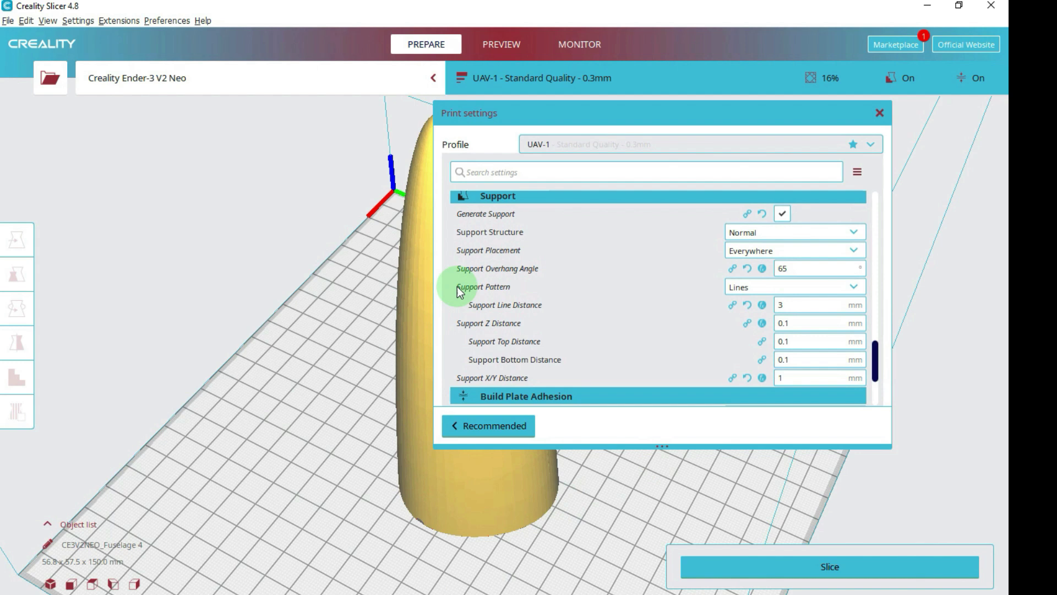
Step: Uncheck Generate Support and set the Brim Line Count to 5
click(782, 215)
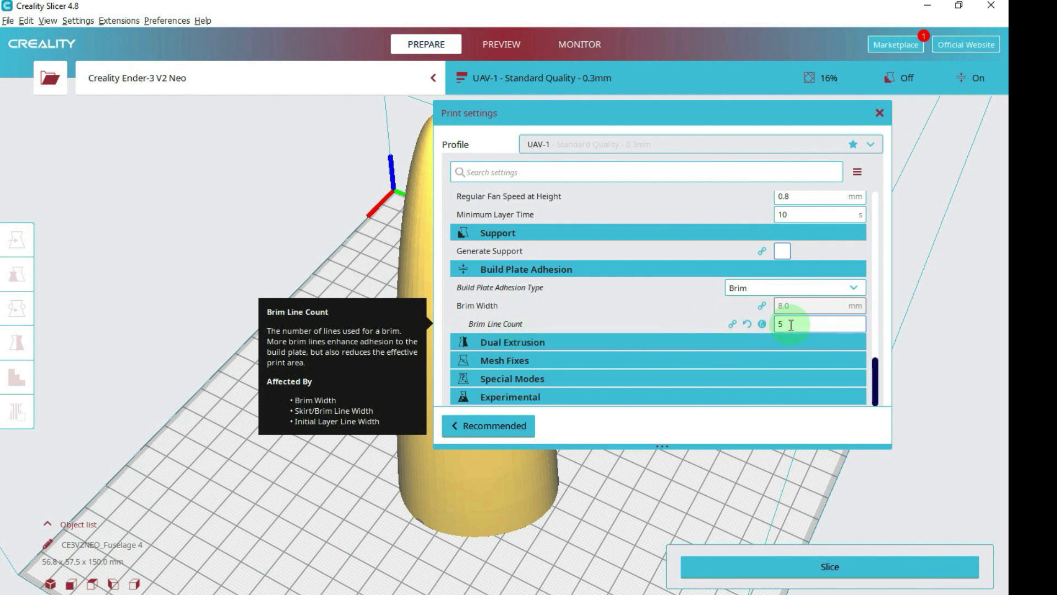
click(762, 324)
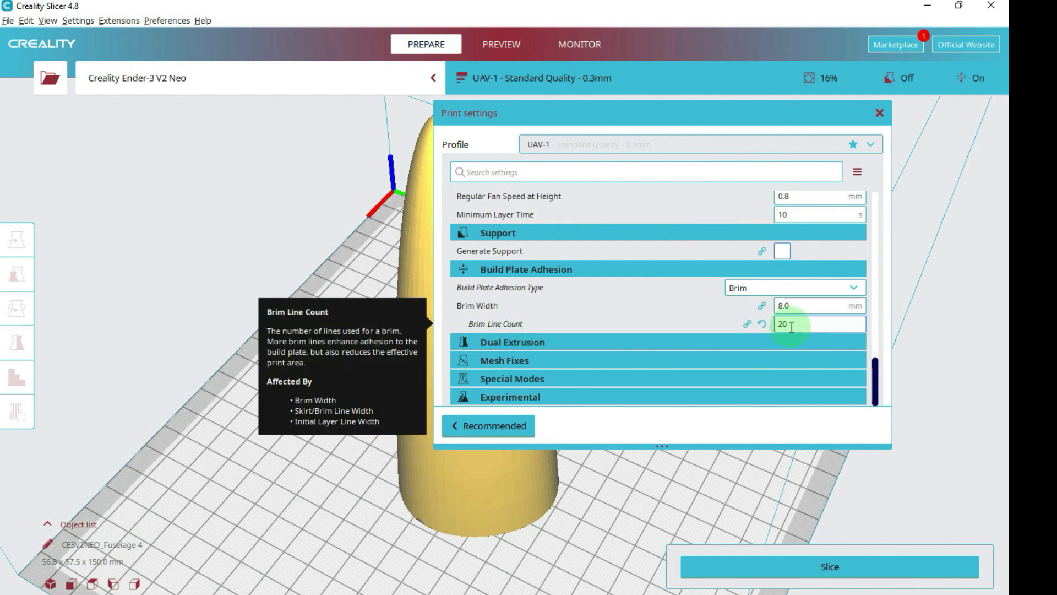
click(677, 329)
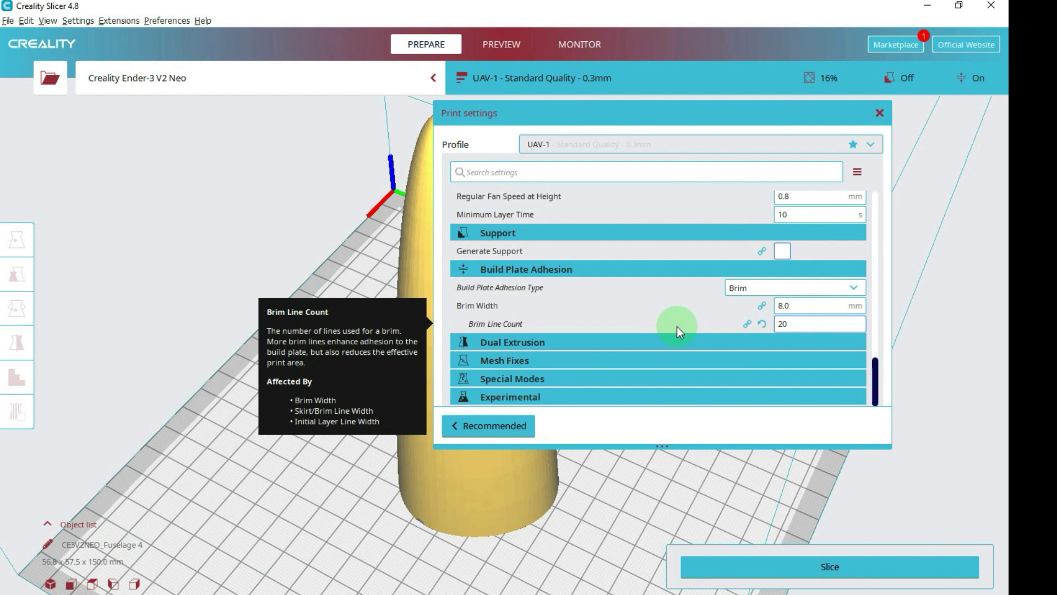
click(553, 524)
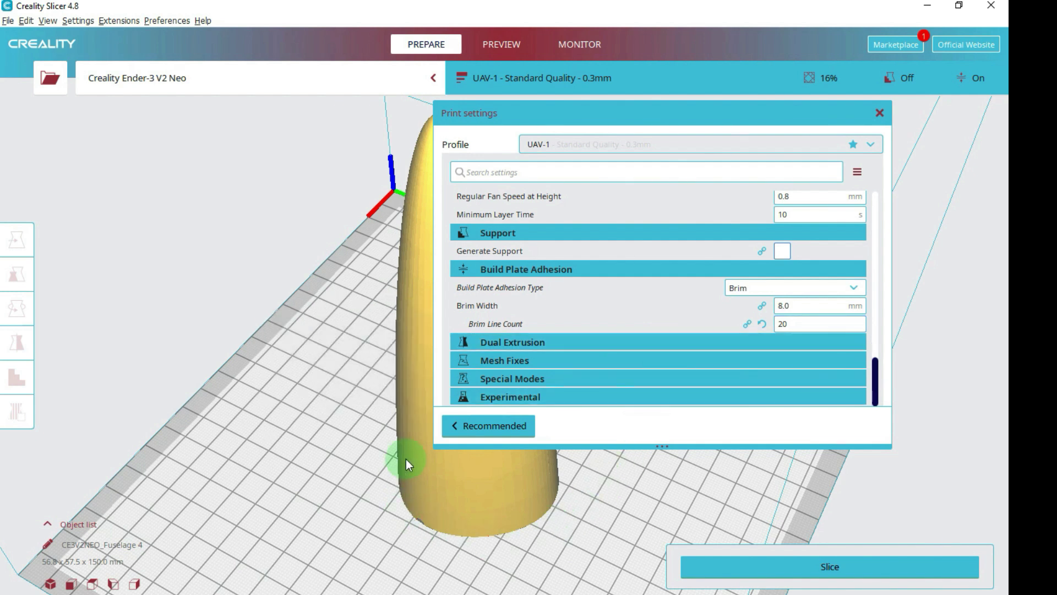
click(394, 525)
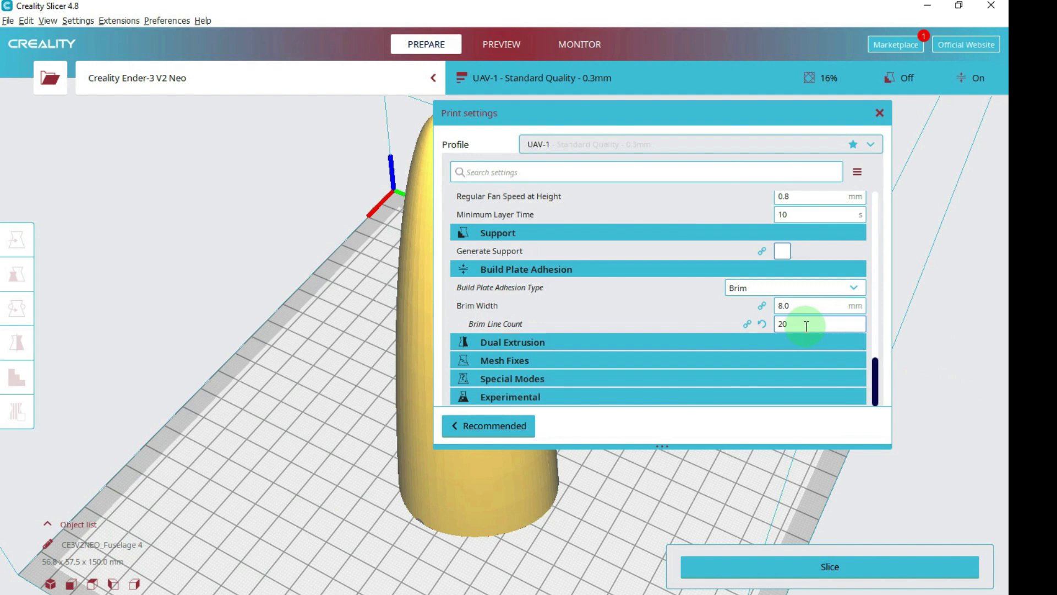
double_click(779, 325)
text(5)
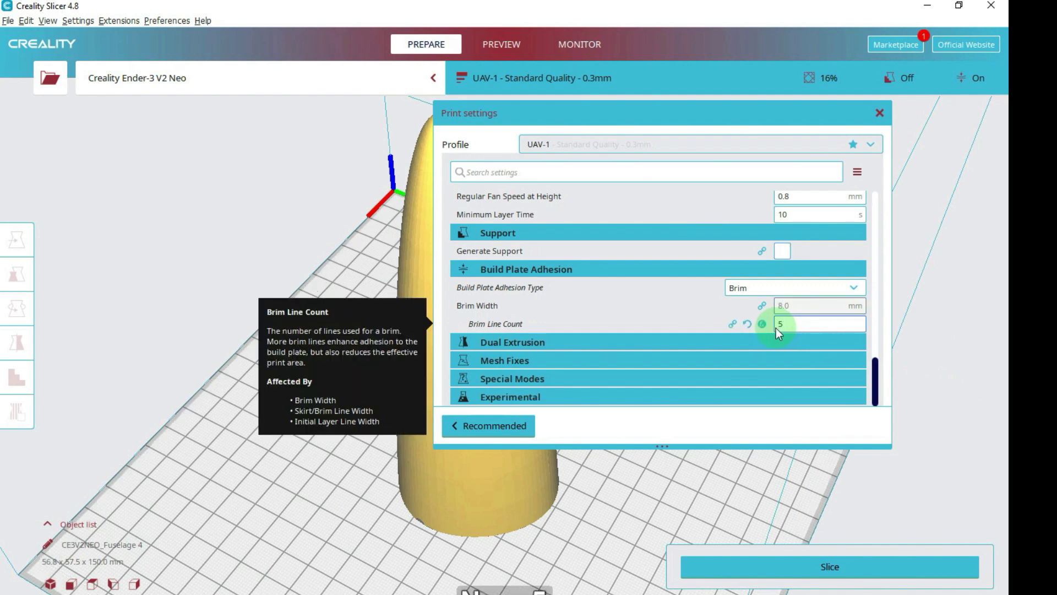
Step: Slice the fuselage nose (2 hours 33 minutes, 24 g) and open the layer preview
click(756, 570)
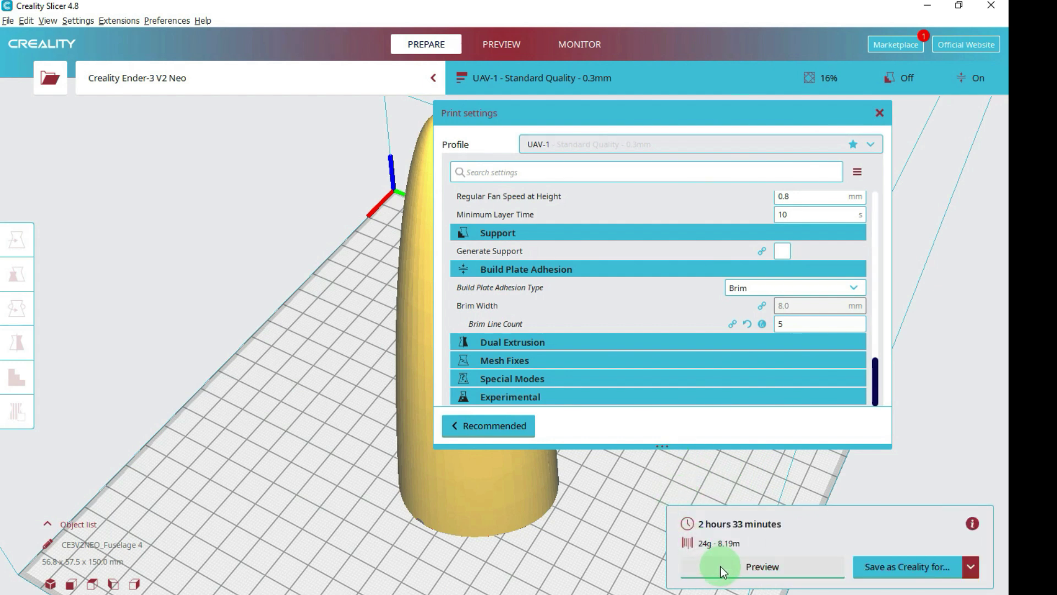
click(688, 569)
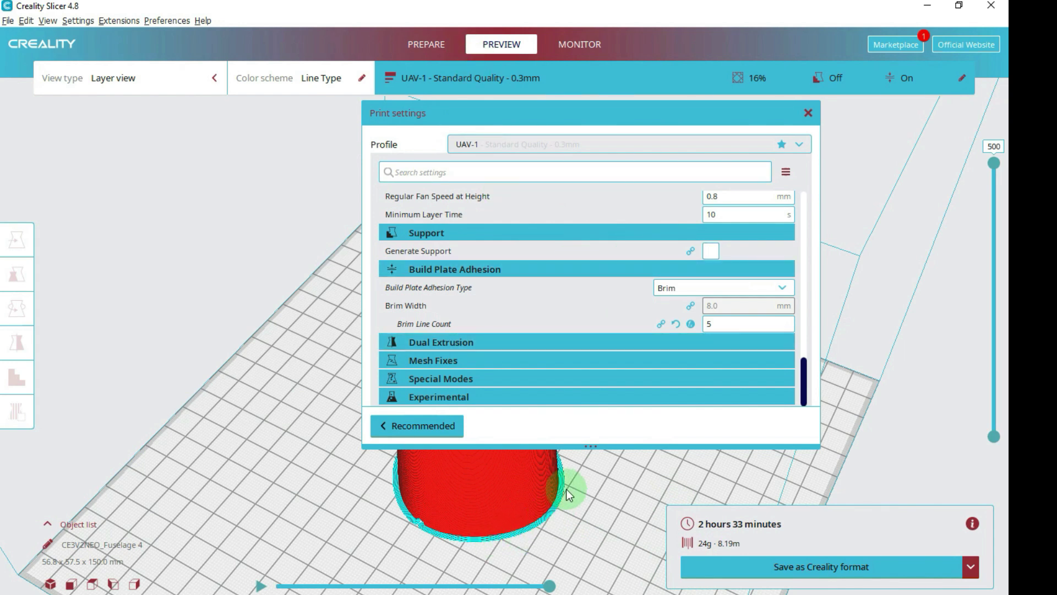
click(713, 325)
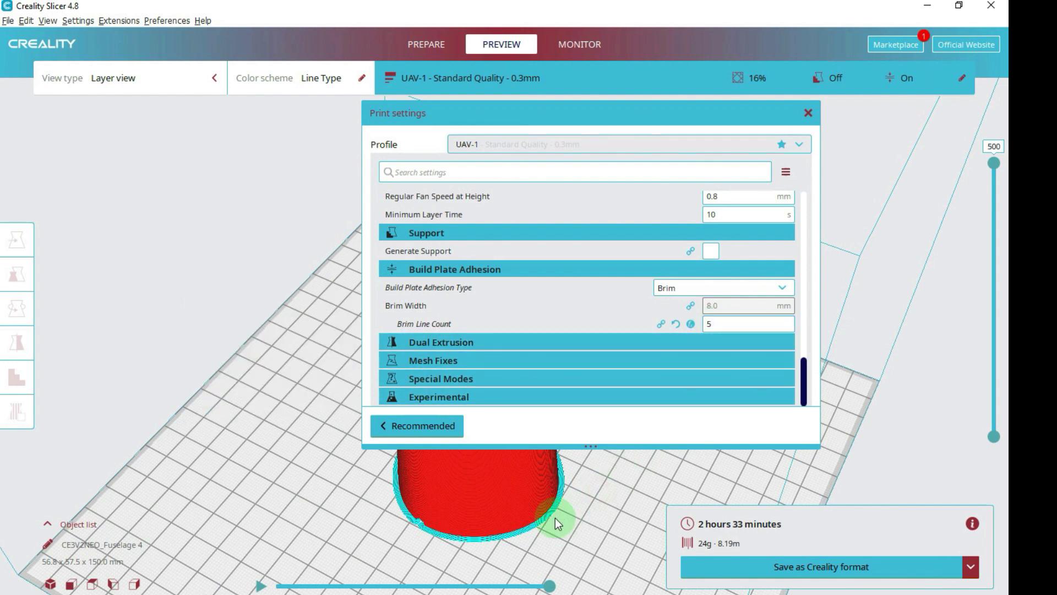
Step: Inspect the sliced nose with layers cut at 390, then save it as G-code
right_drag(555, 518, 556, 504)
click(808, 113)
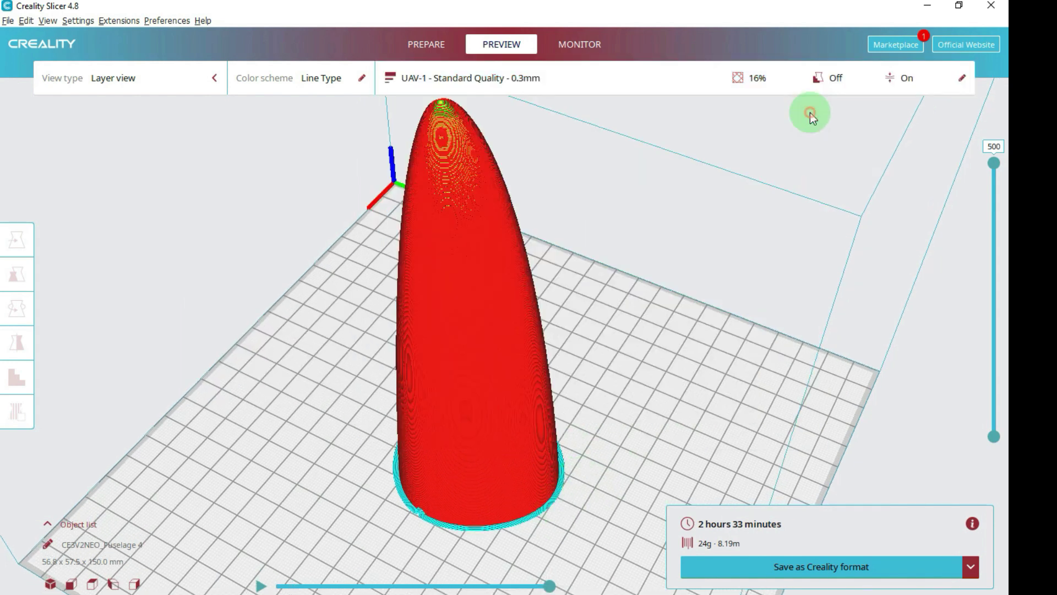
right_drag(653, 319, 659, 326)
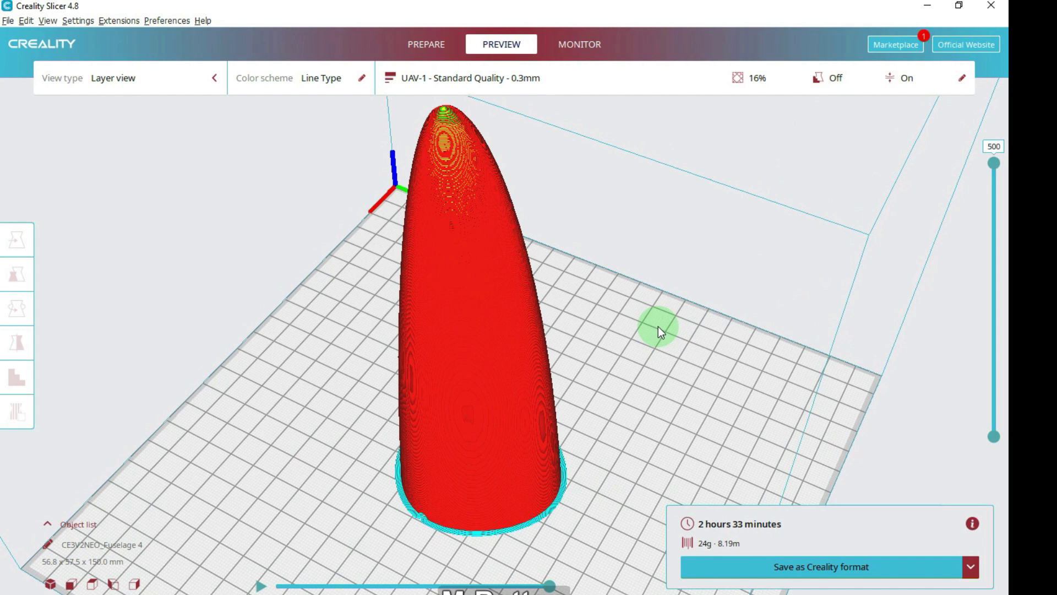
click(994, 163)
drag(995, 163, 970, 148)
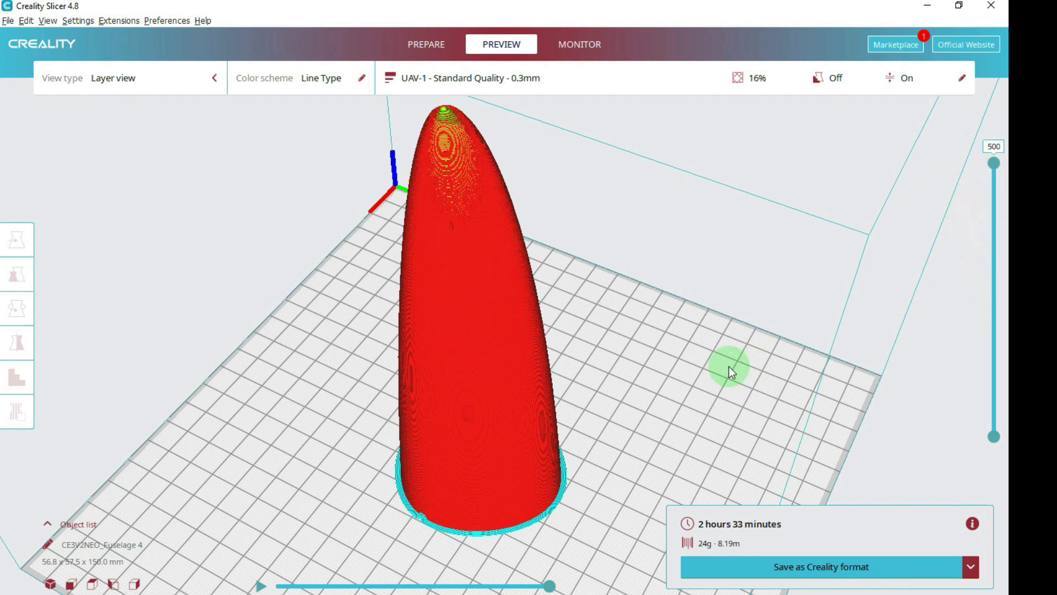
click(778, 574)
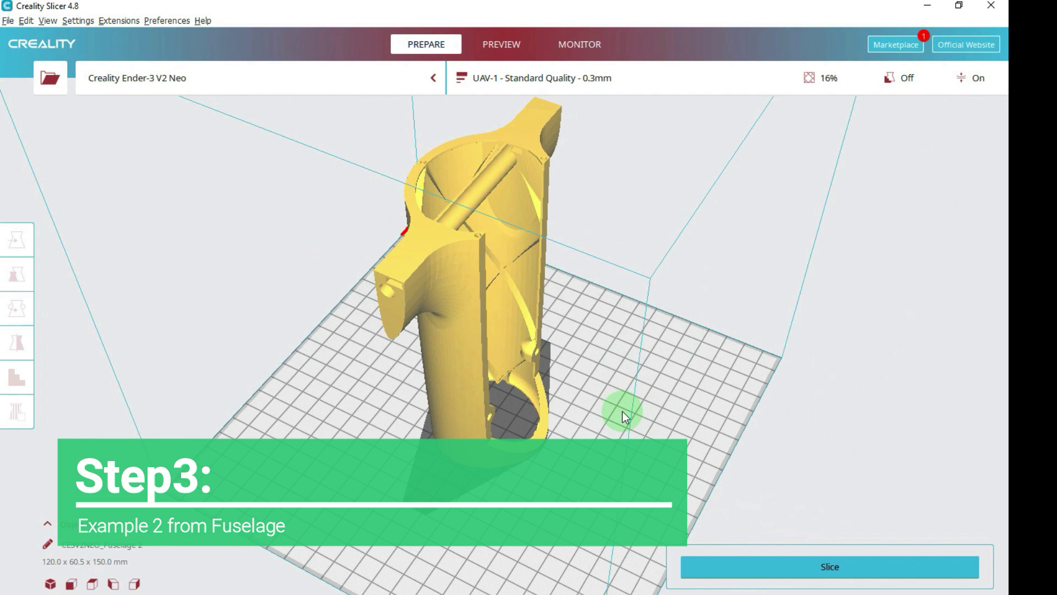
right_drag(559, 385, 343, 312)
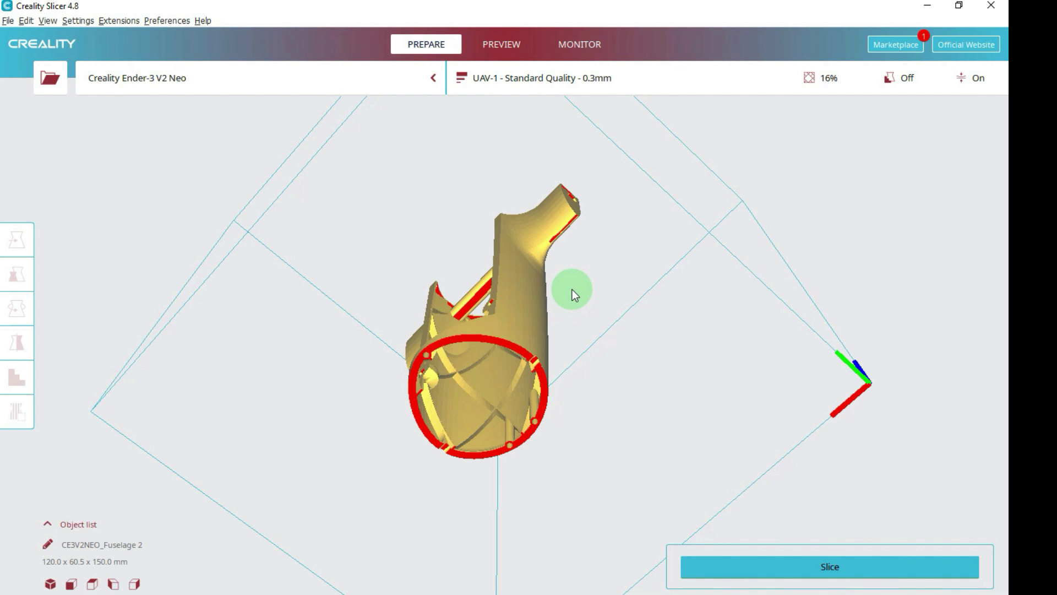
right_drag(573, 289, 586, 305)
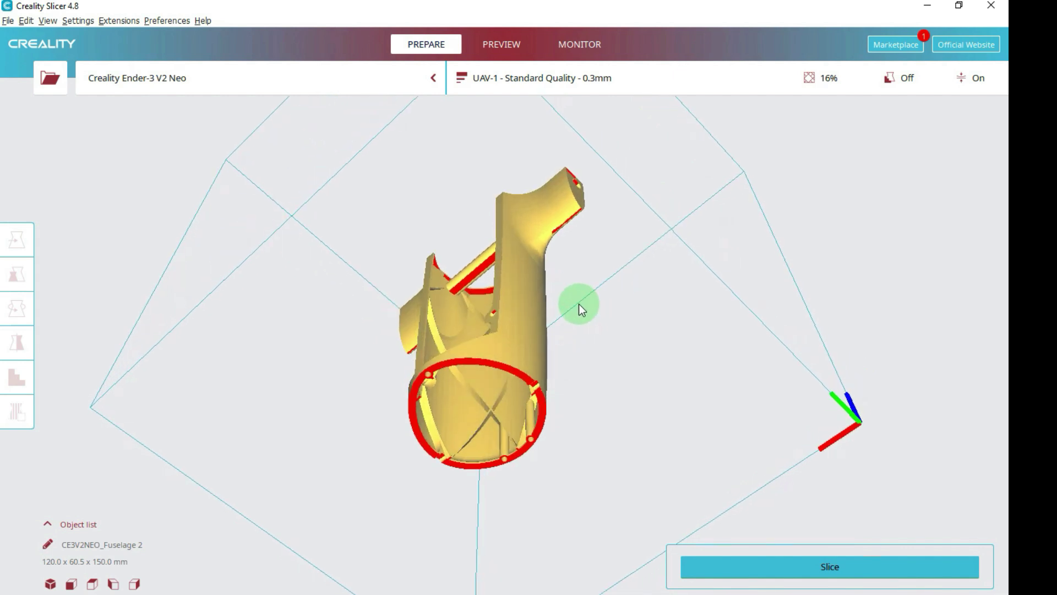
right_drag(576, 268, 616, 372)
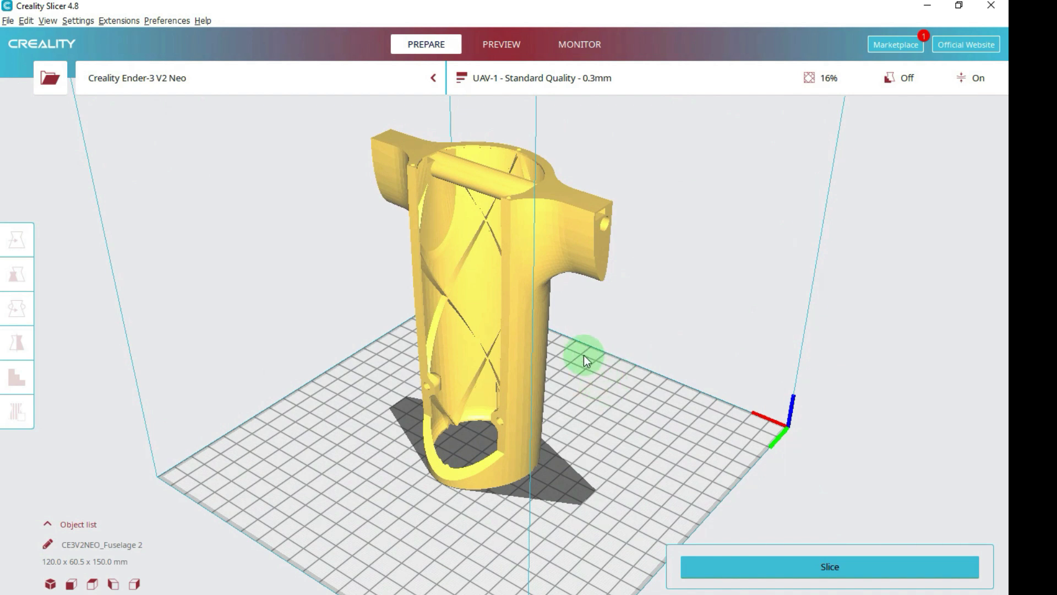
middle_drag(583, 355, 580, 388)
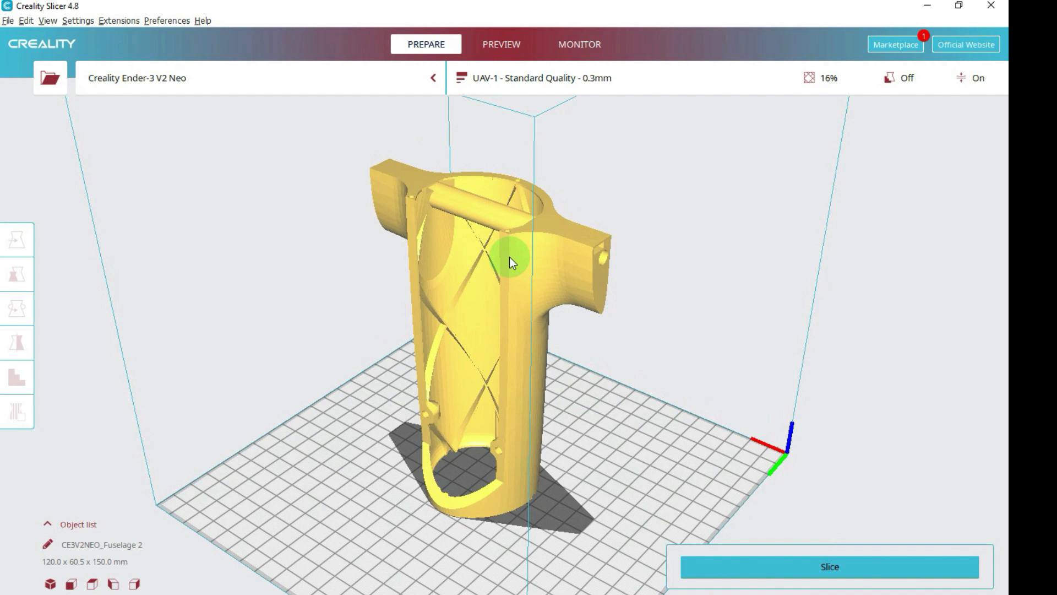
click(554, 226)
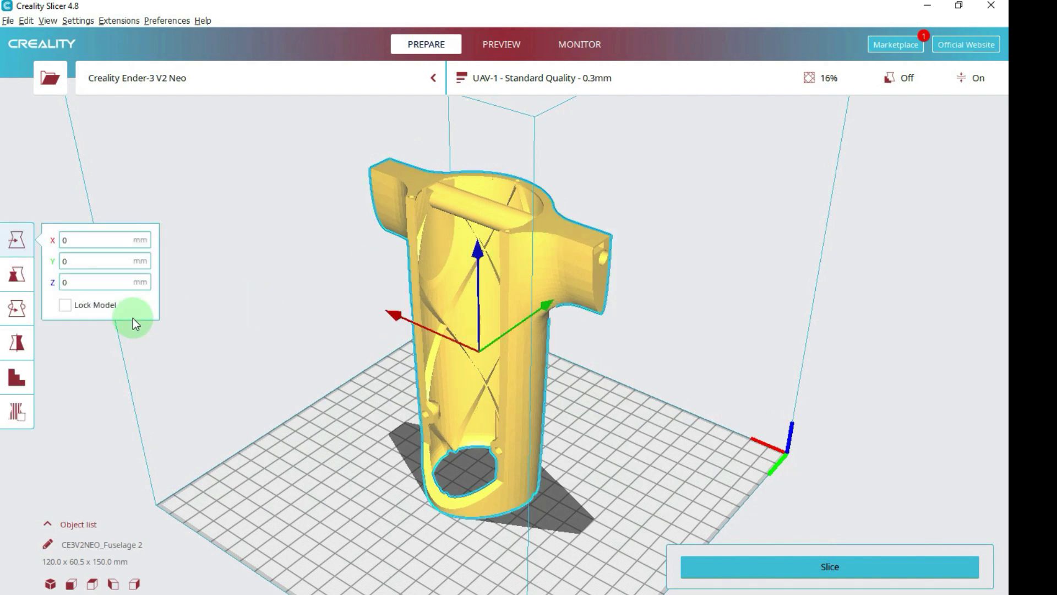
click(17, 309)
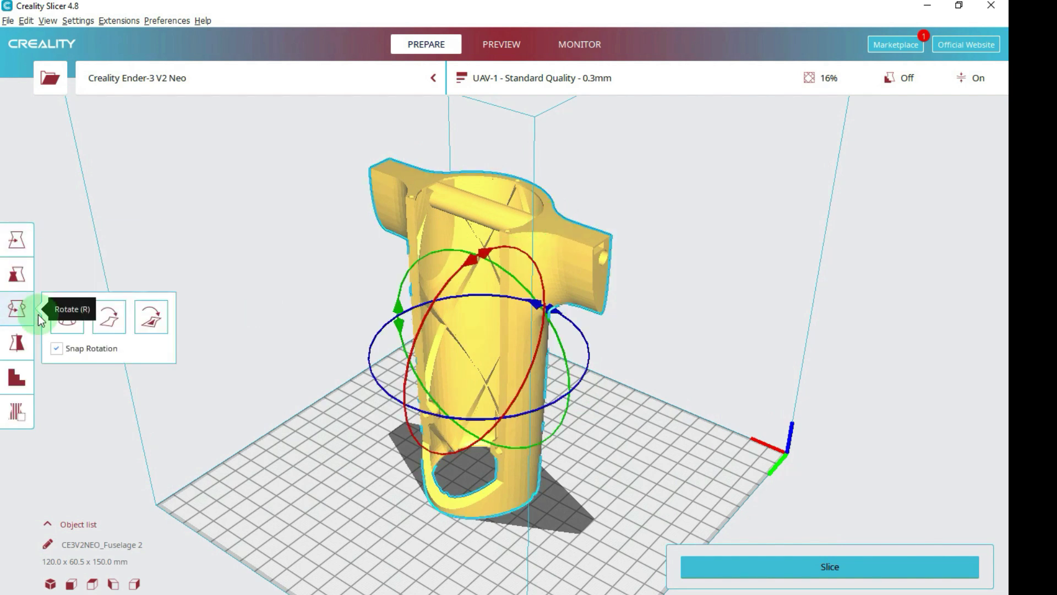
click(148, 318)
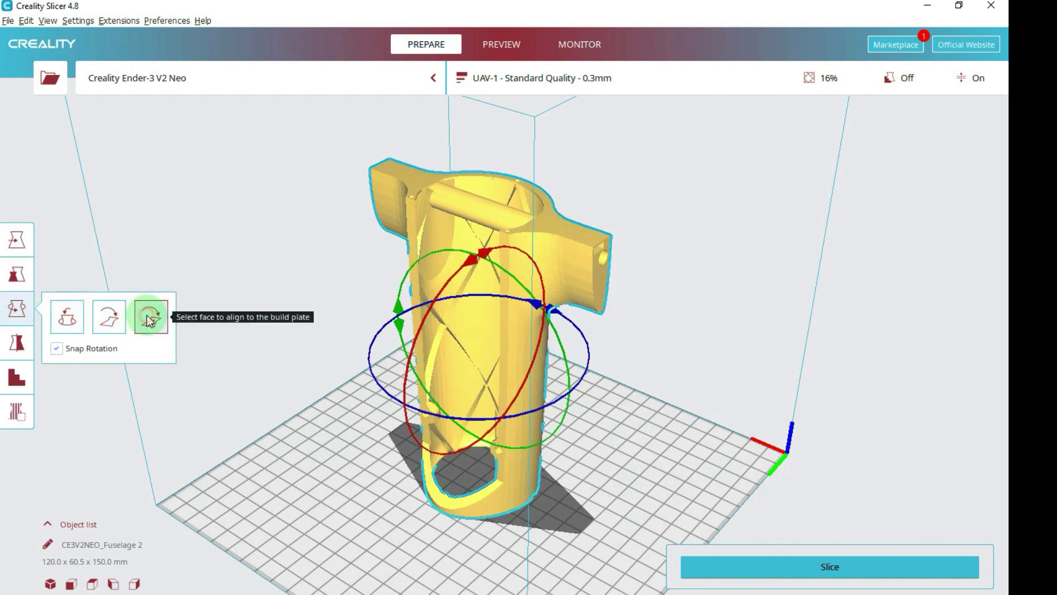
click(551, 224)
click(420, 496)
right_drag(406, 508, 349, 449)
scroll(577, 505, up, 5)
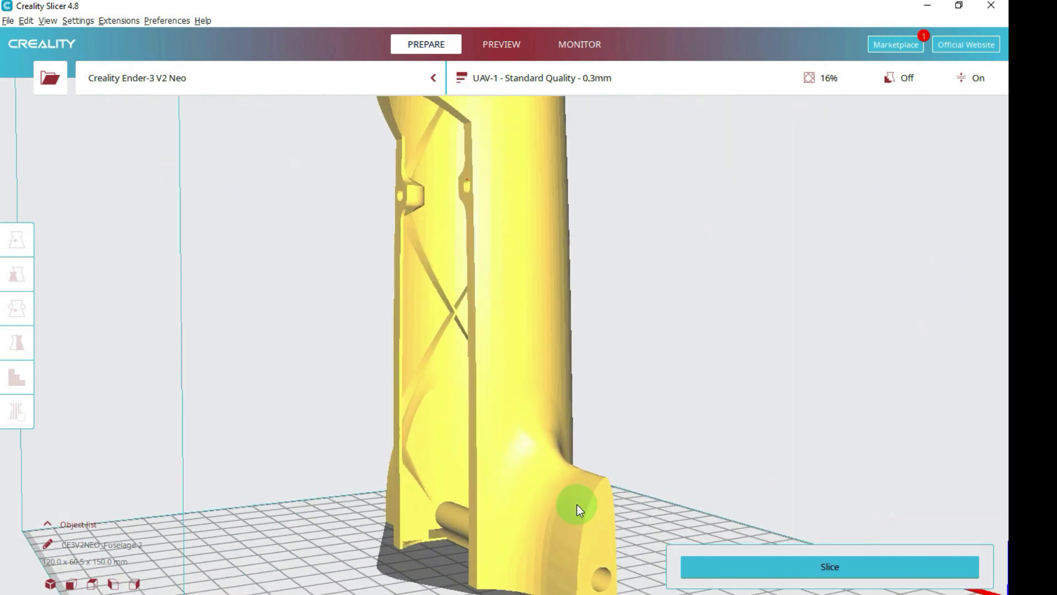
scroll(577, 504, down, 5)
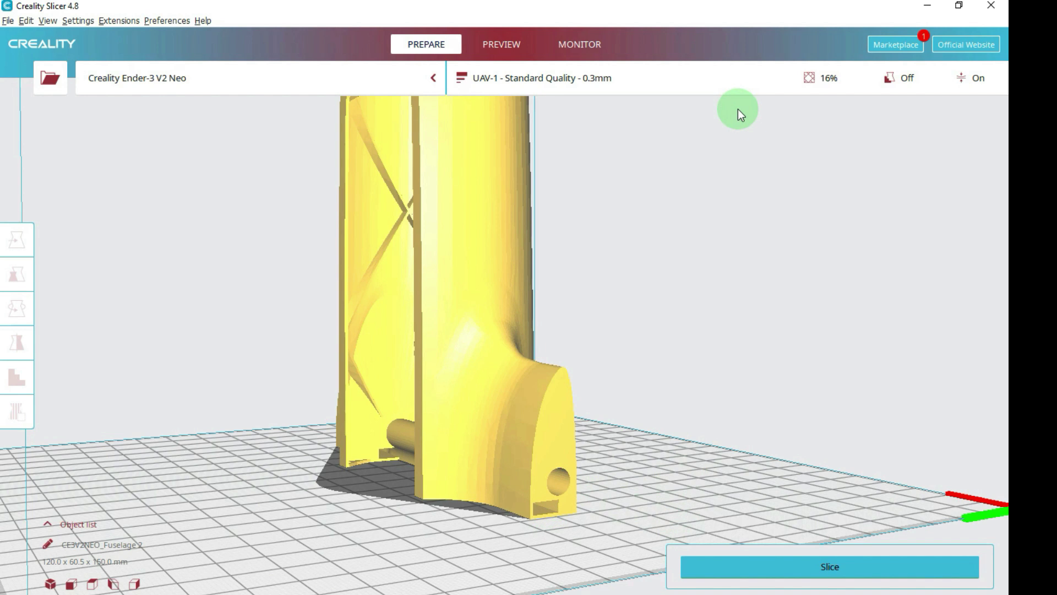
Step: Enable Generate Support with Normal structure, Everywhere placement and a 65° overhang angle
click(715, 80)
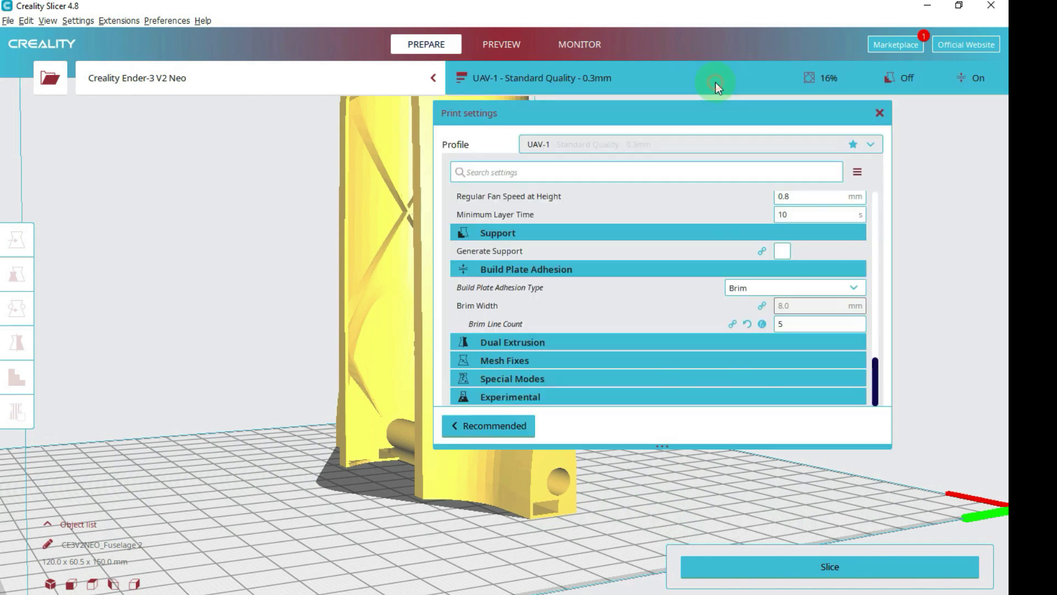
click(784, 251)
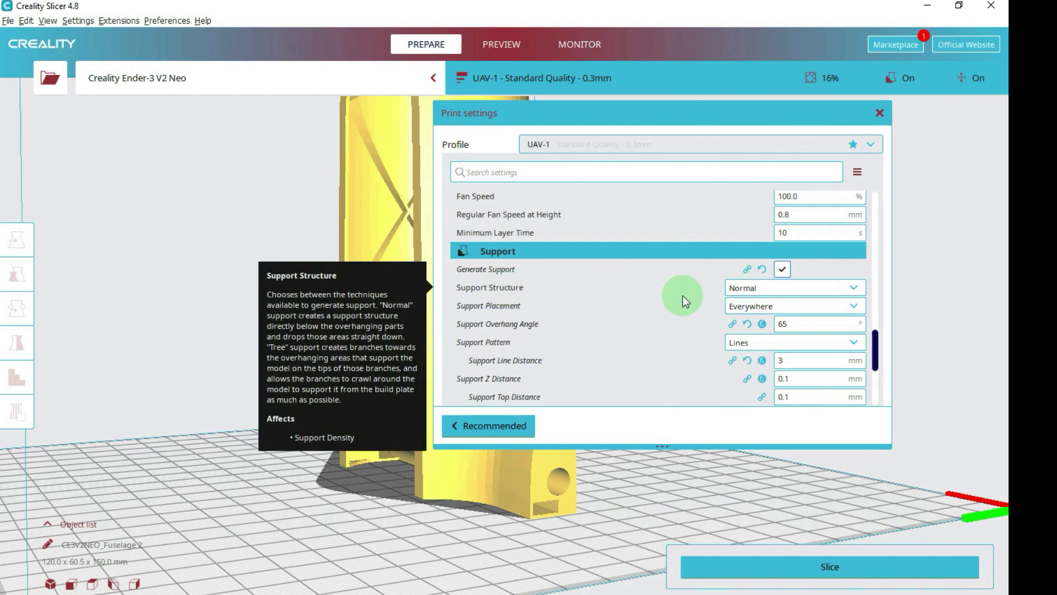
click(767, 287)
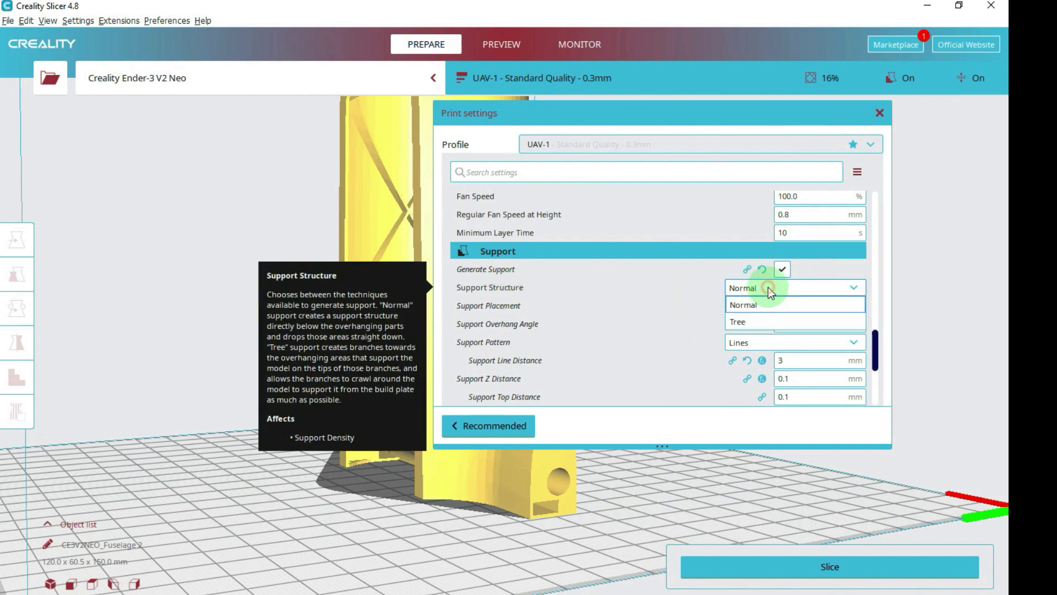
click(740, 303)
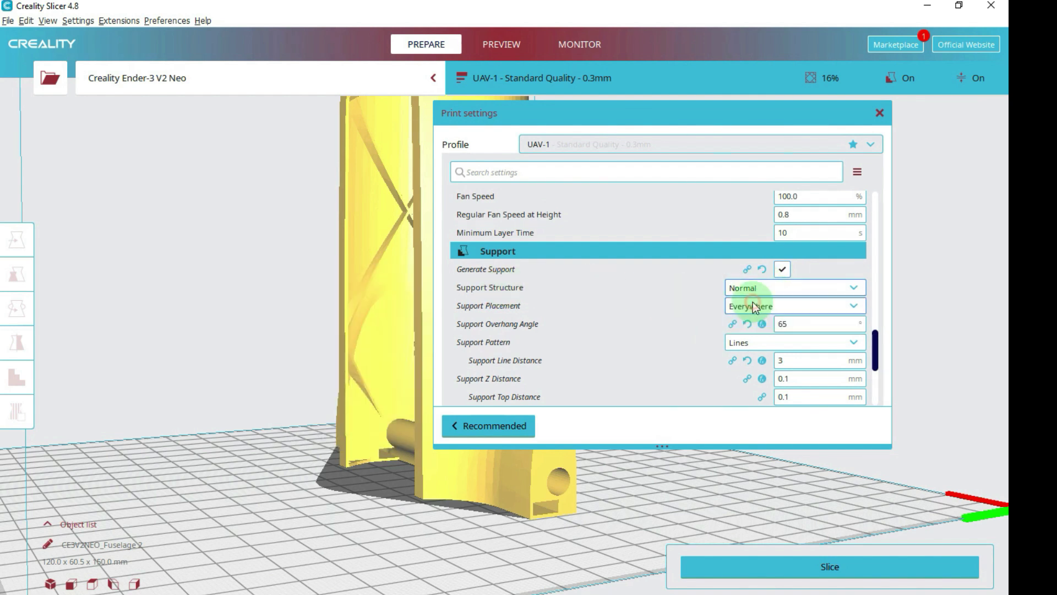
click(803, 305)
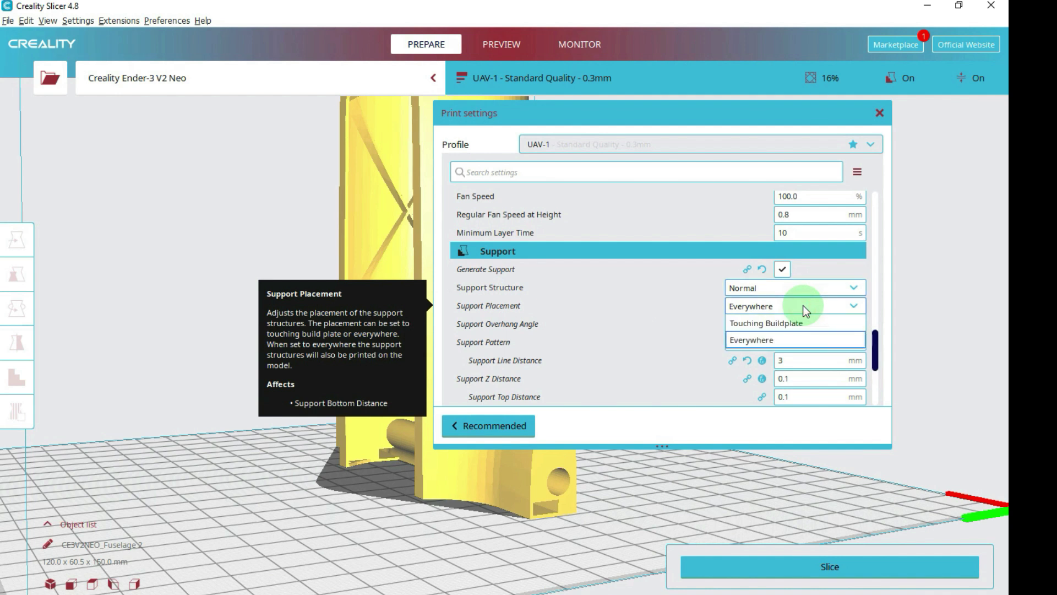
click(749, 341)
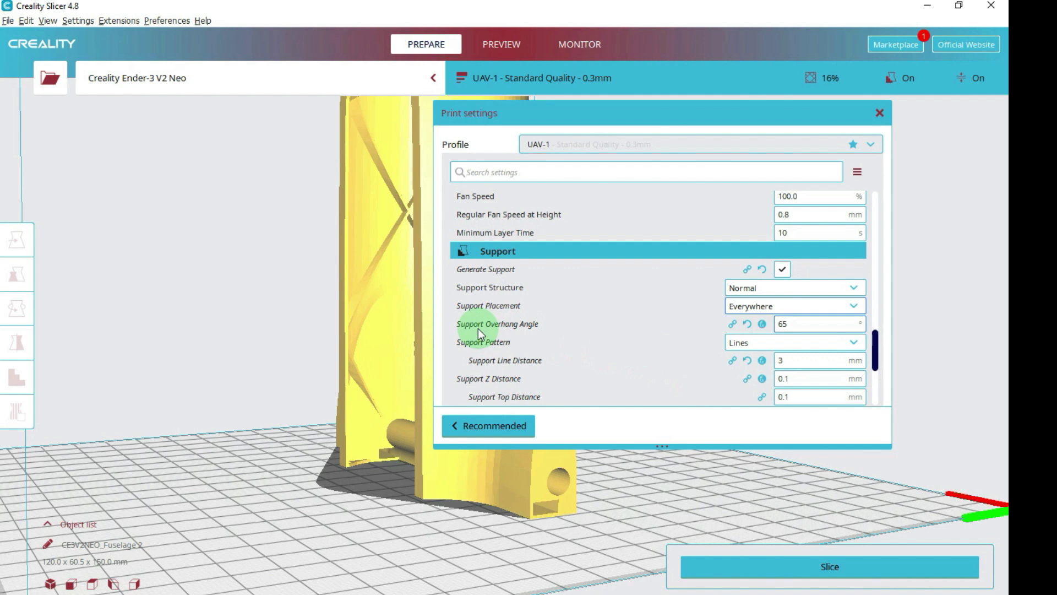
mouse_move(532, 333)
click(796, 326)
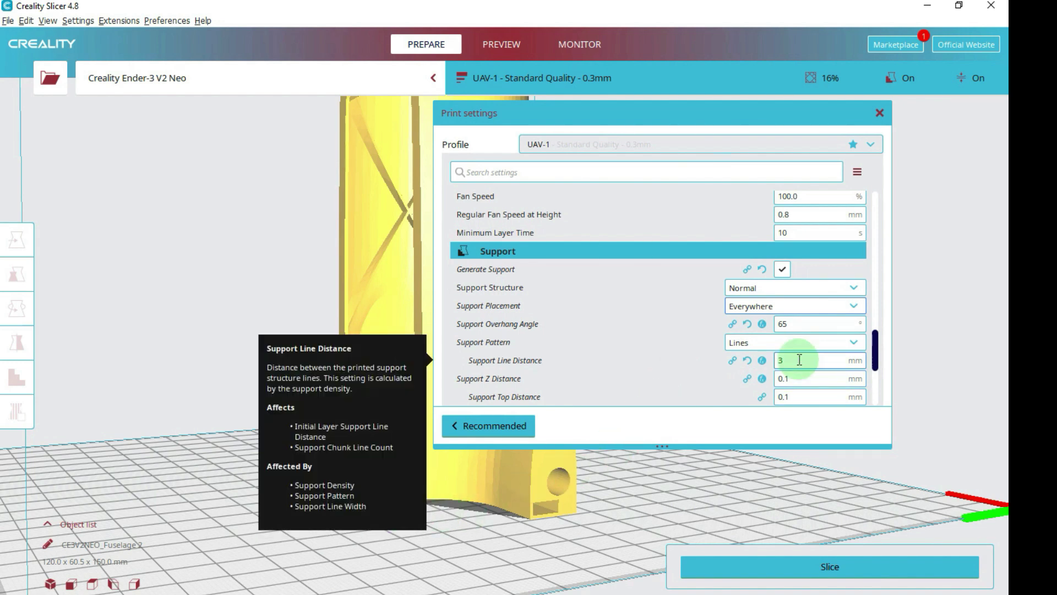
right_drag(401, 496, 432, 499)
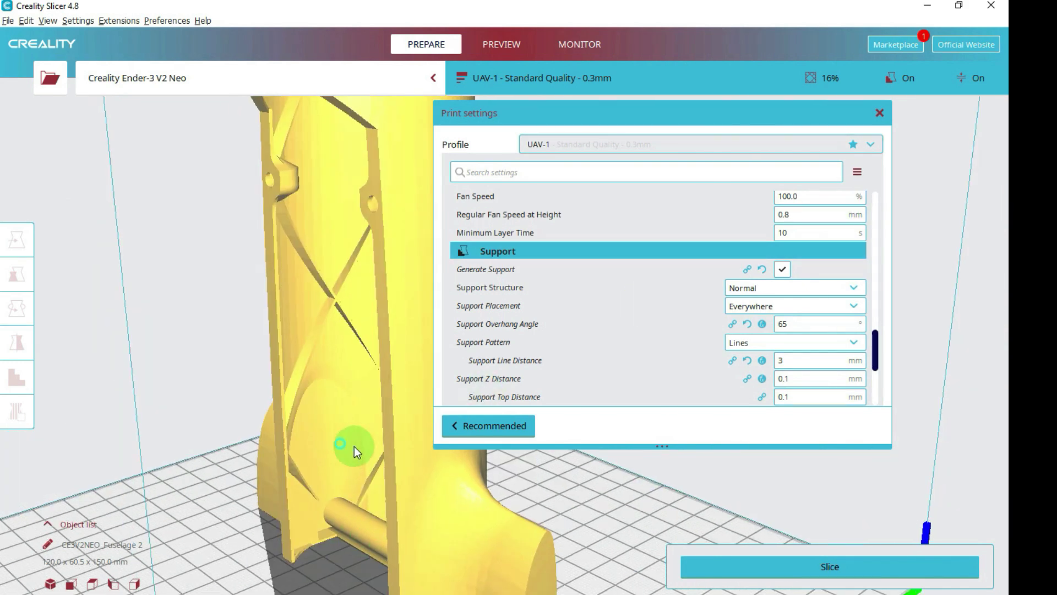
right_drag(349, 444, 400, 466)
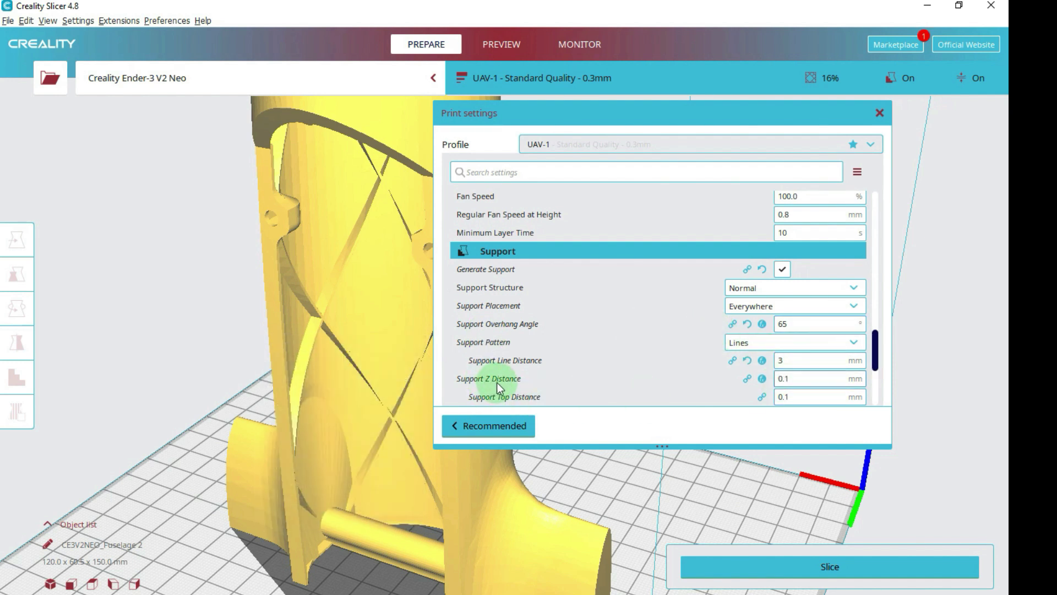
mouse_move(516, 384)
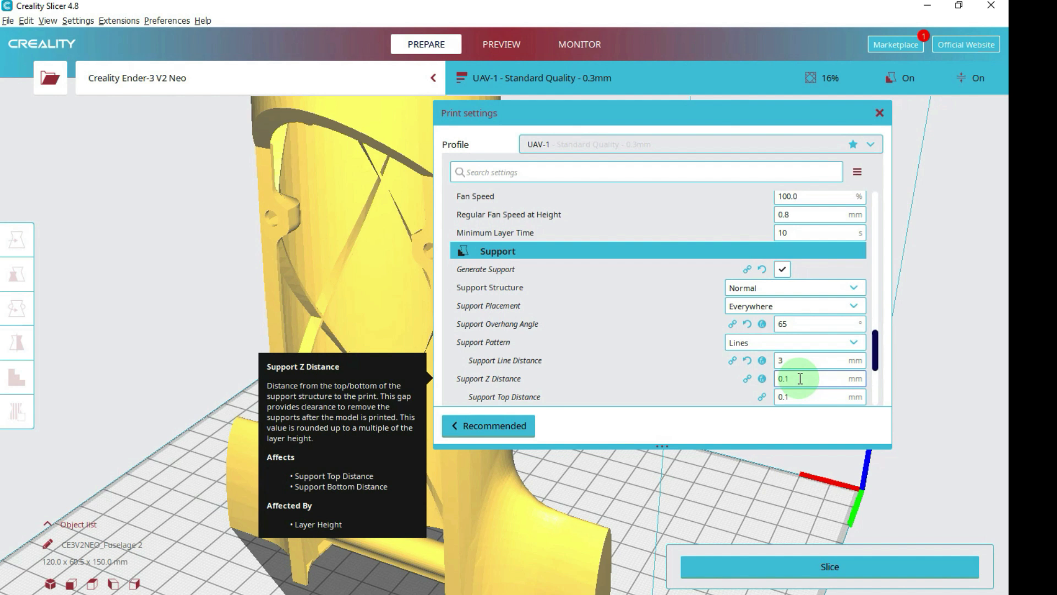
drag(874, 334, 880, 375)
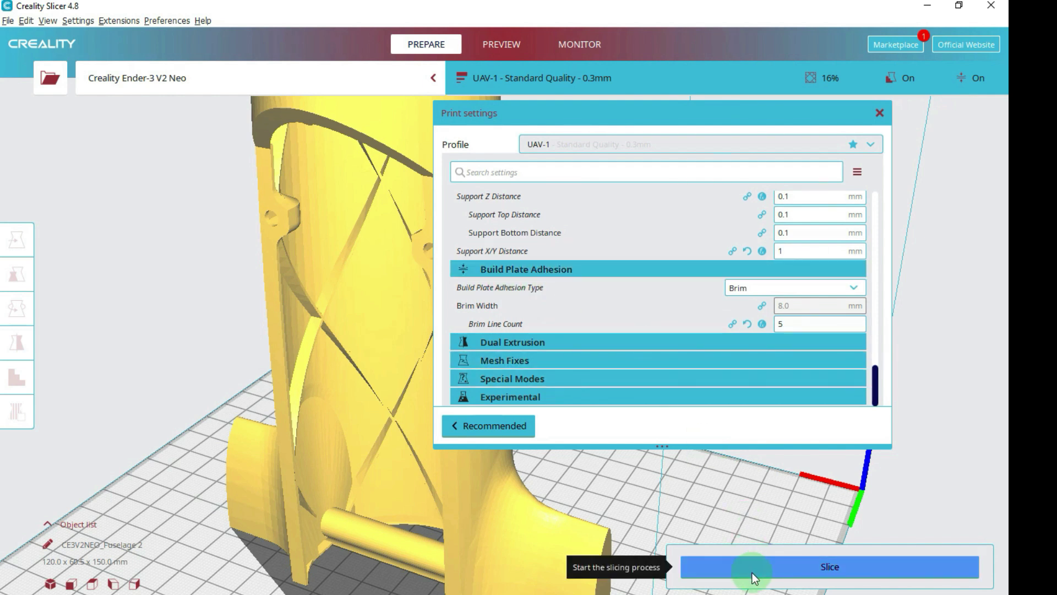
Step: Slice Fuselage 2 (4 hours 50 minutes, 41 g) and preview its layers up to 423
click(777, 568)
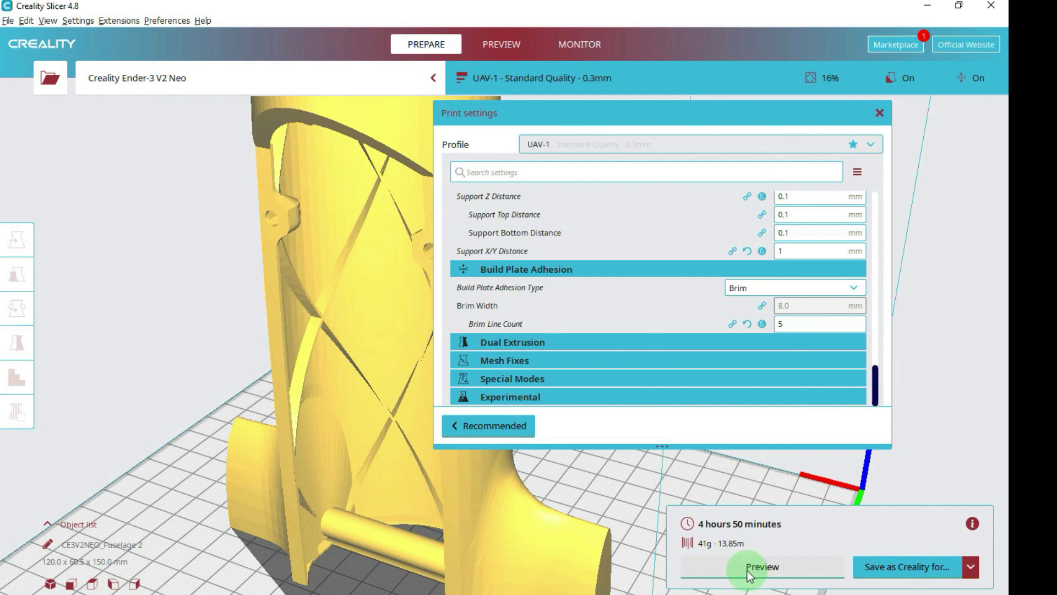
click(748, 570)
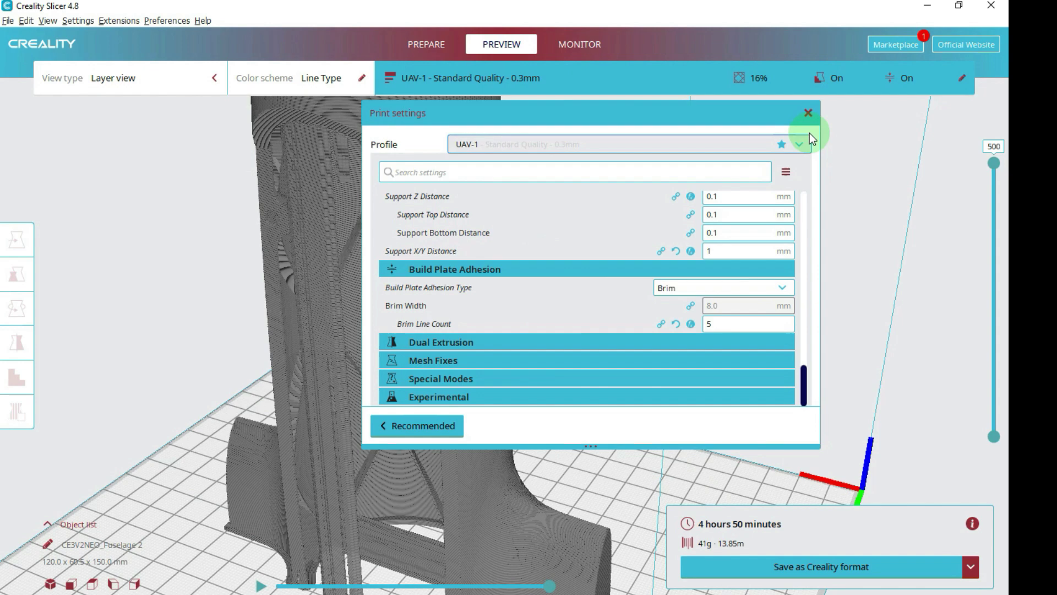
click(808, 113)
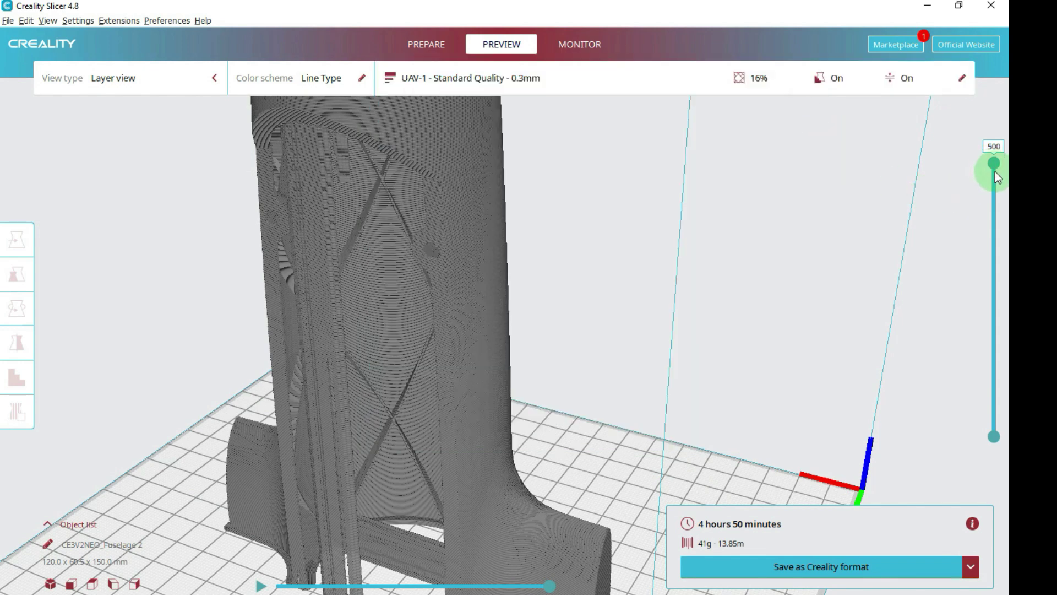
right_drag(578, 302, 623, 335)
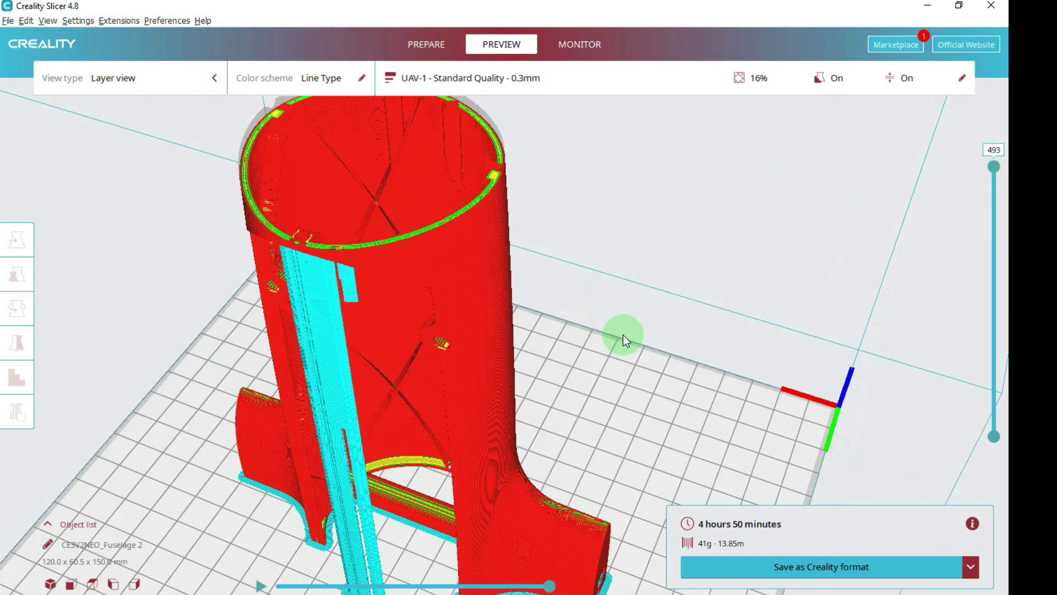
right_drag(474, 450, 686, 373)
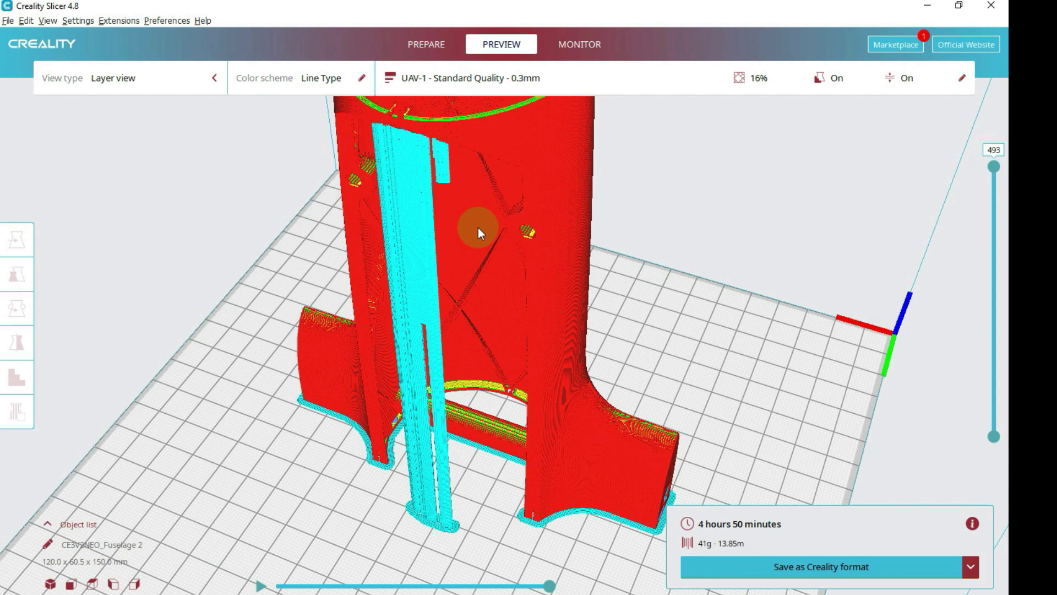
right_drag(478, 227, 579, 283)
scroll(365, 277, up, 5)
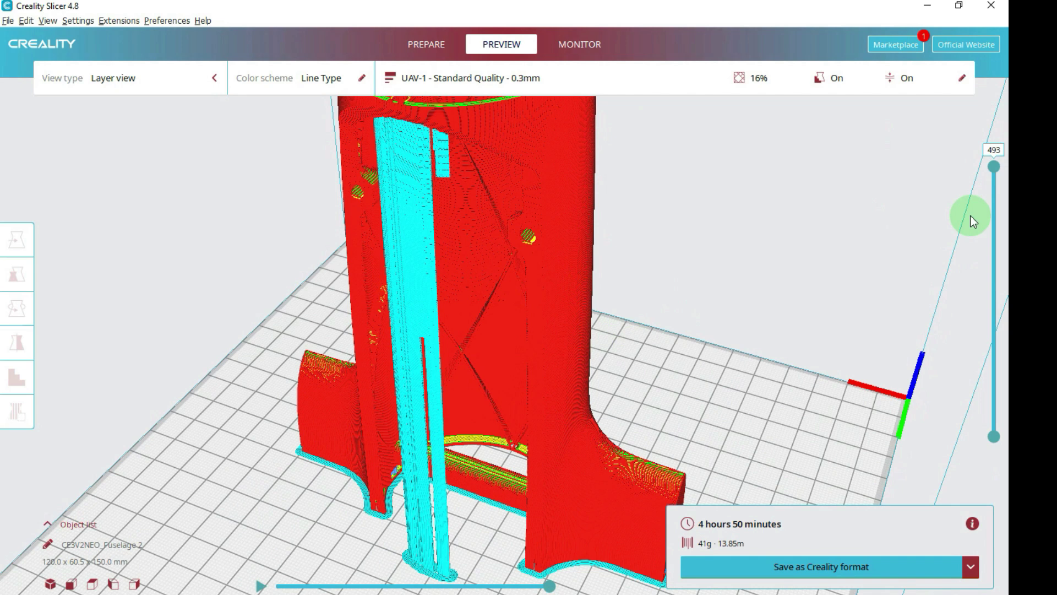
mouse_move(994, 167)
mouse_down()
mouse_move(999, 311)
mouse_move(964, 425)
mouse_move(980, 353)
mouse_move(990, 156)
mouse_up()
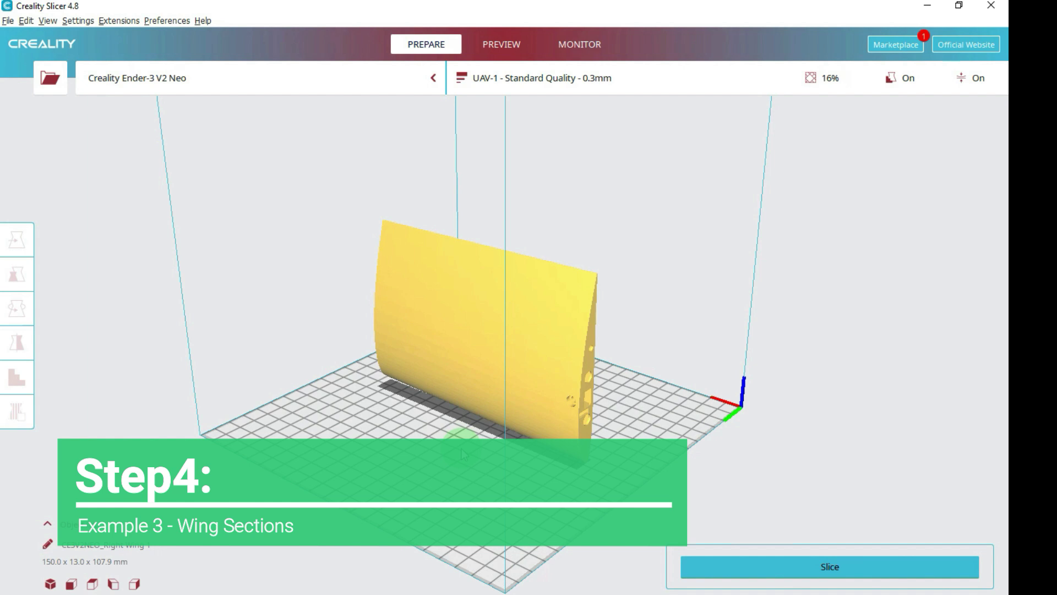
Step: Stand the right wing upright by laying its end face on the build plate
scroll(638, 437, up, 5)
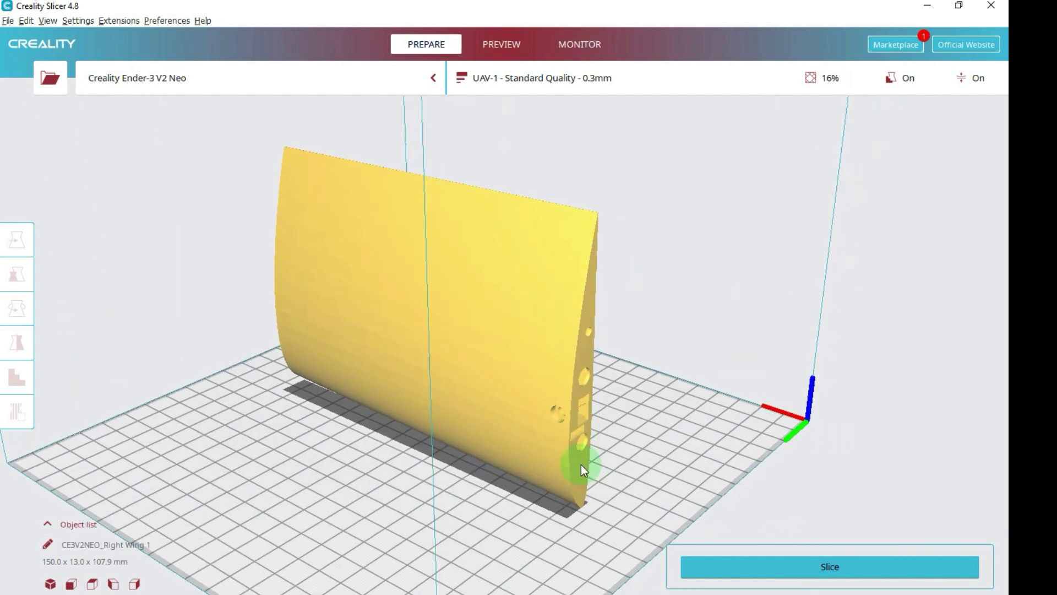
click(577, 467)
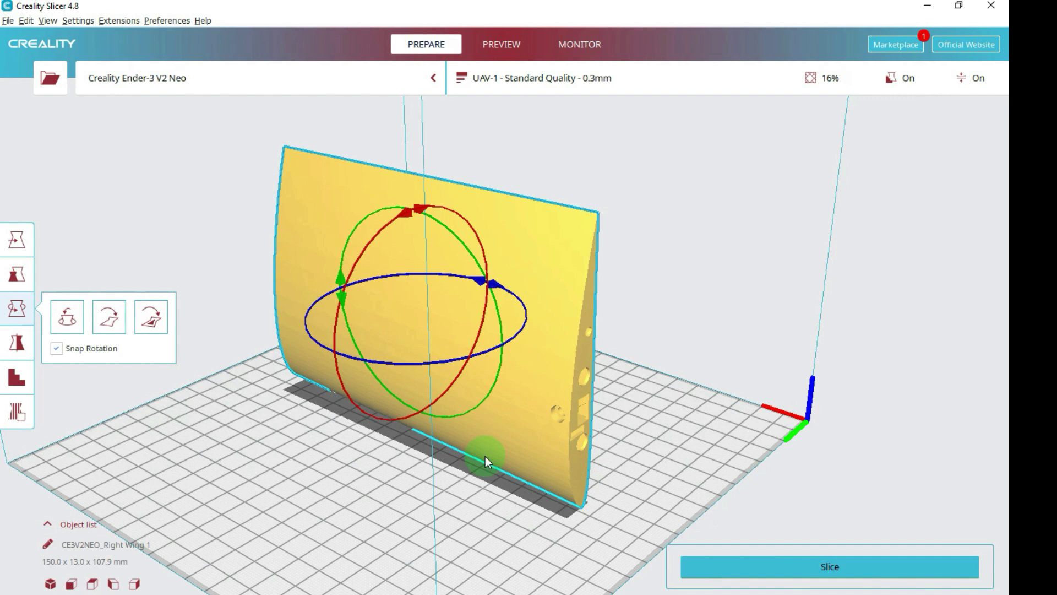
click(146, 319)
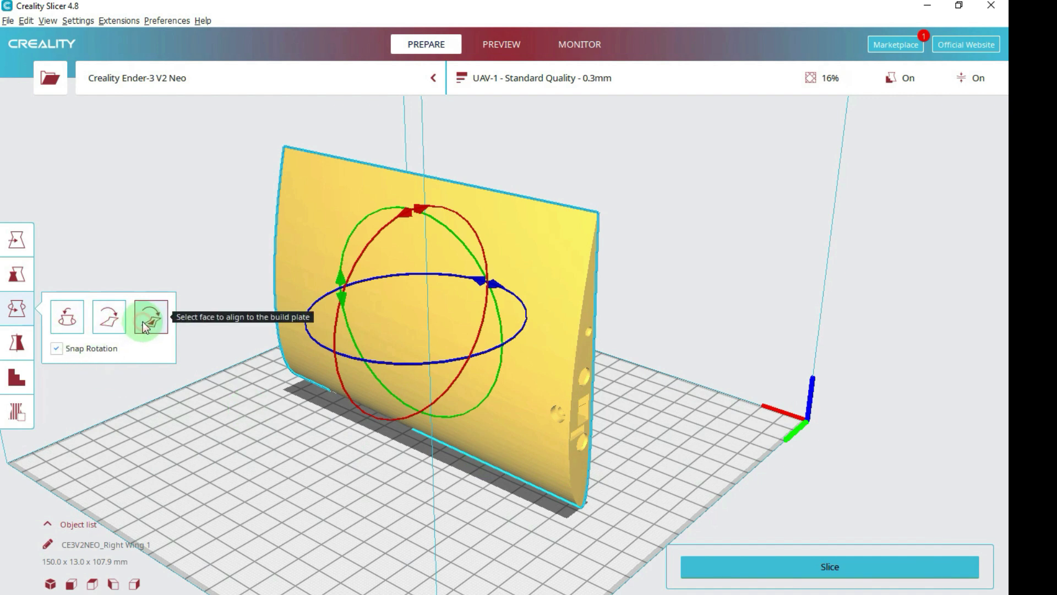
click(581, 467)
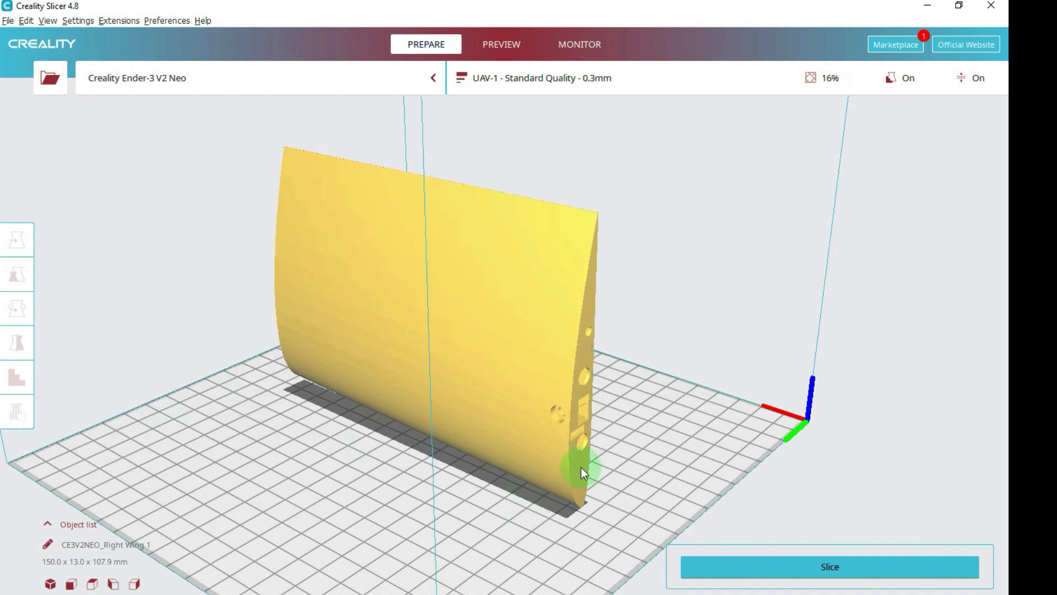
click(581, 468)
click(165, 316)
scroll(622, 511, up, 5)
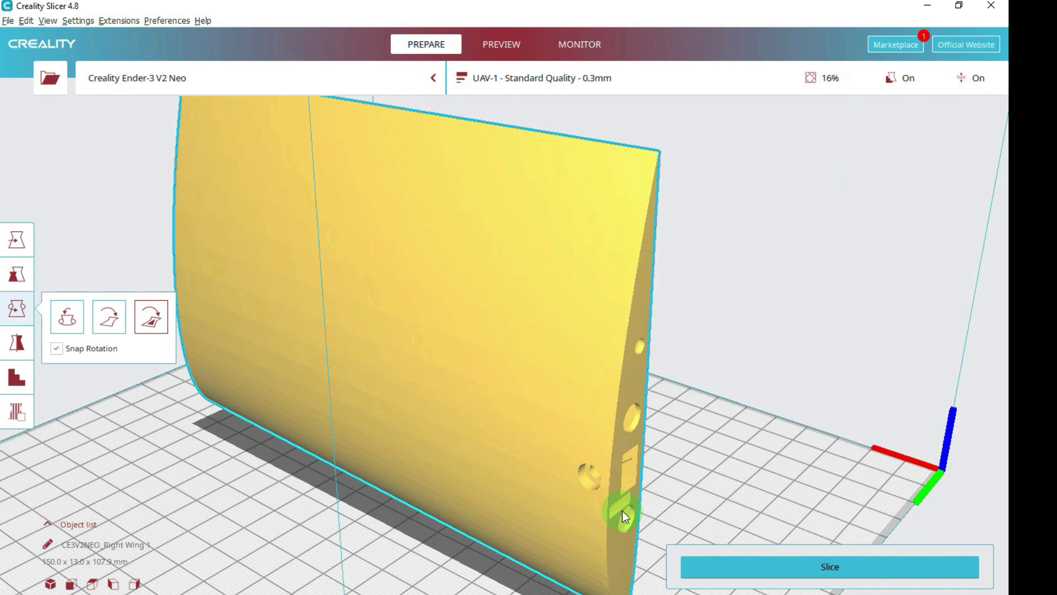
Step: Set the wing's Y position to 0
click(16, 239)
click(115, 260)
triple_click(68, 261)
text(0)
key(Return)
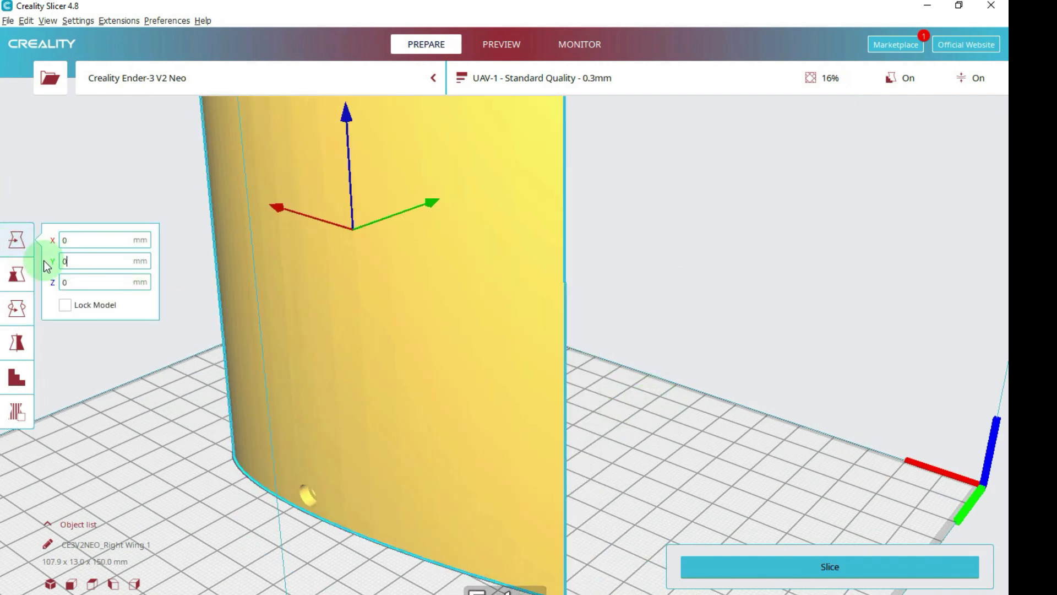
Step: Slice the upright wing, estimated at 3 hours 28 minutes and 37 g
click(165, 431)
scroll(295, 477, down, 6)
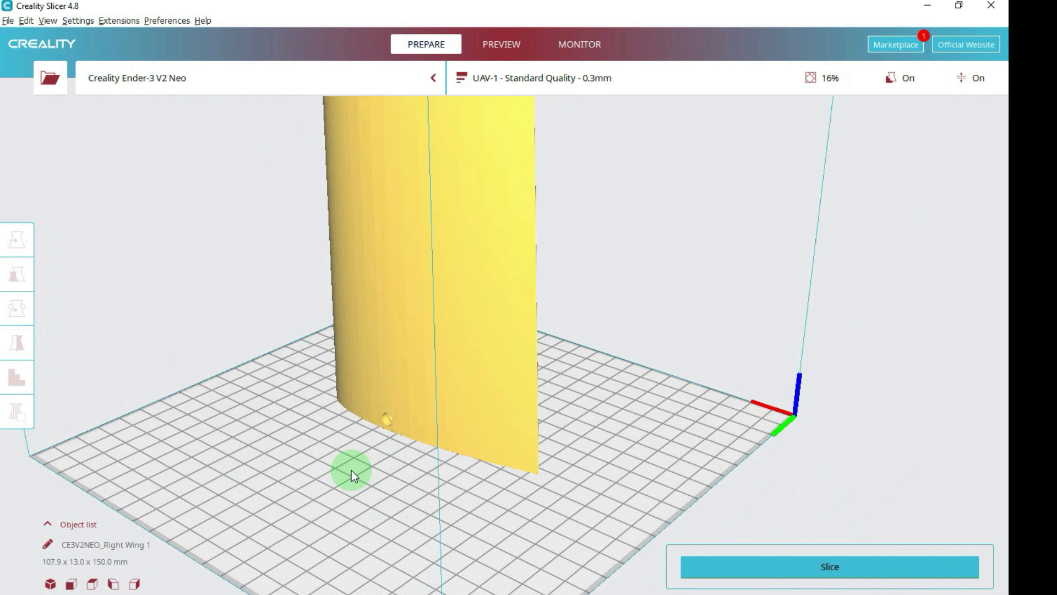
right_drag(417, 377, 372, 420)
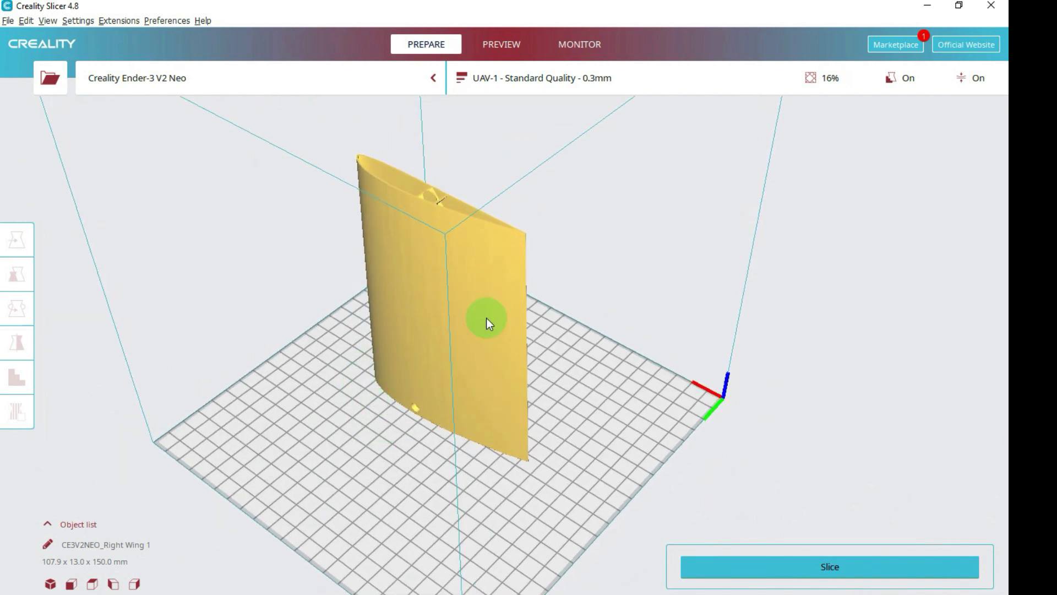
click(823, 567)
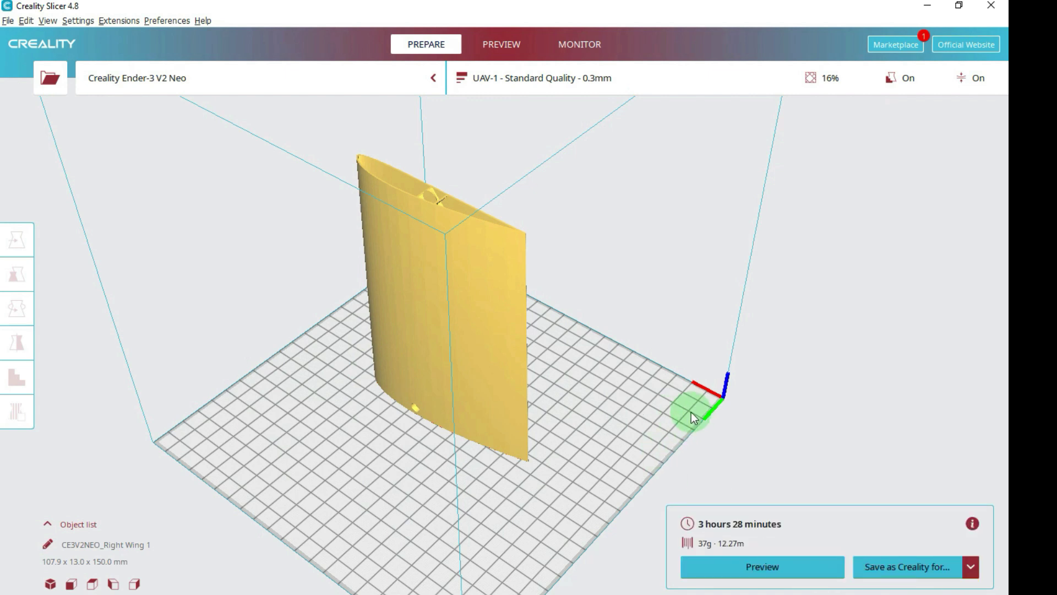
Step: Preview the wing's layers, lowering the visible range through 255, 123, 111 to 105
click(747, 567)
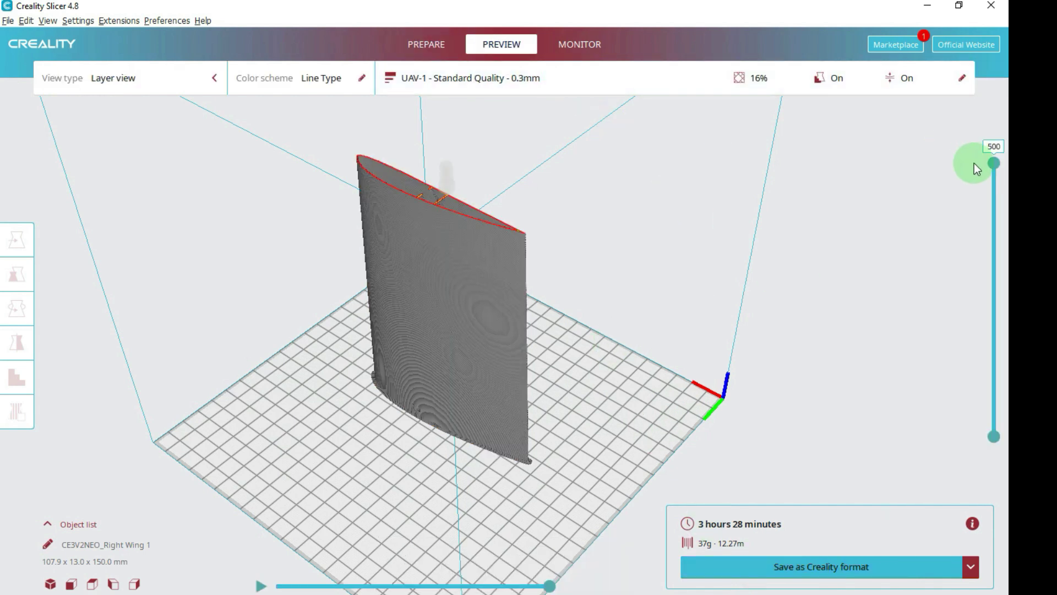
drag(996, 173, 996, 347)
scroll(470, 477, up, 5)
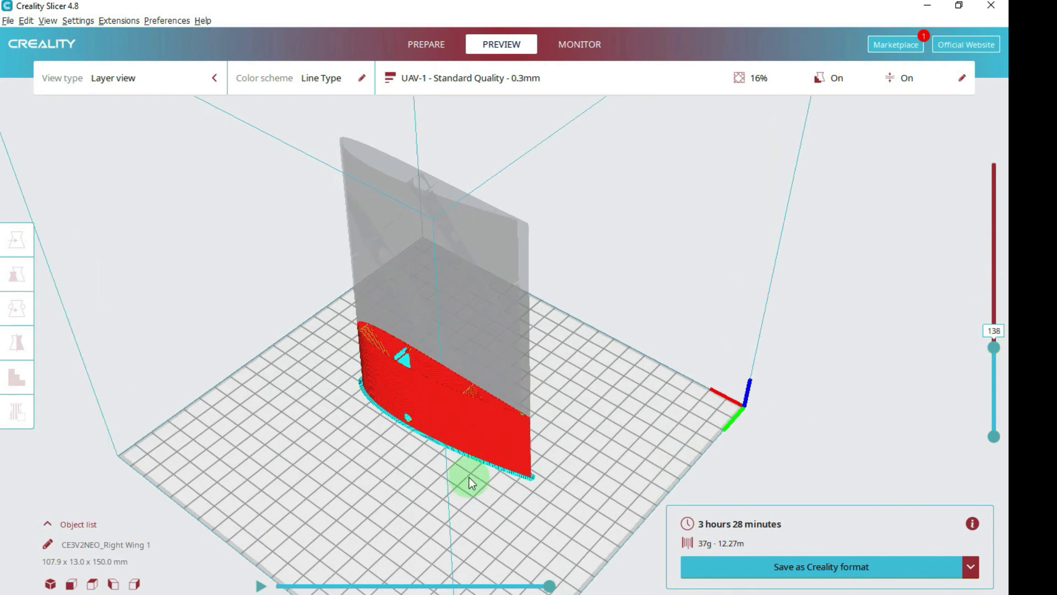
scroll(421, 474, up, 8)
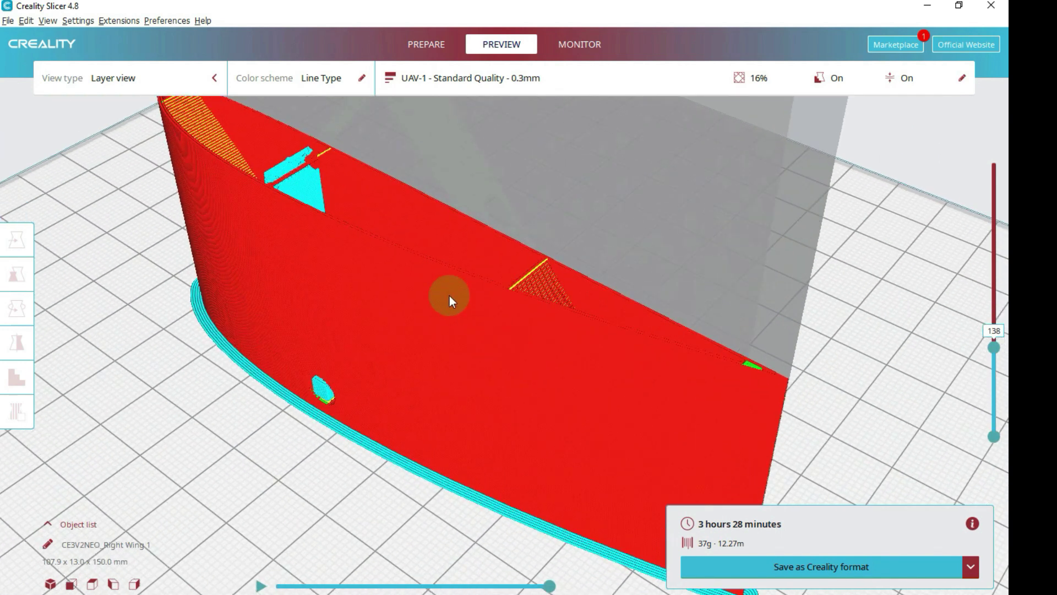
right_drag(457, 315, 883, 355)
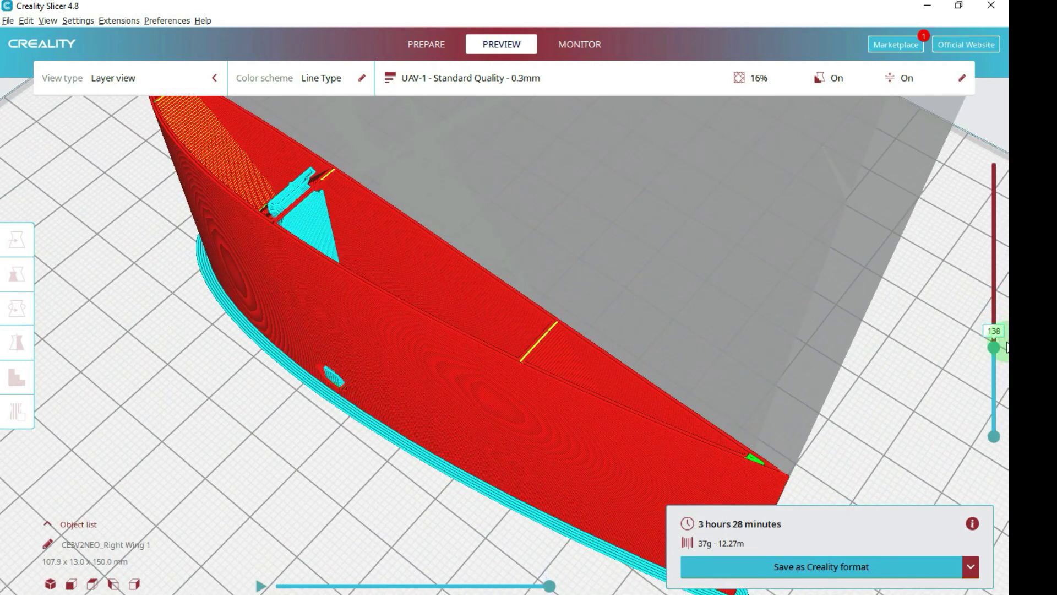
drag(996, 347, 994, 359)
scroll(492, 409, up, 5)
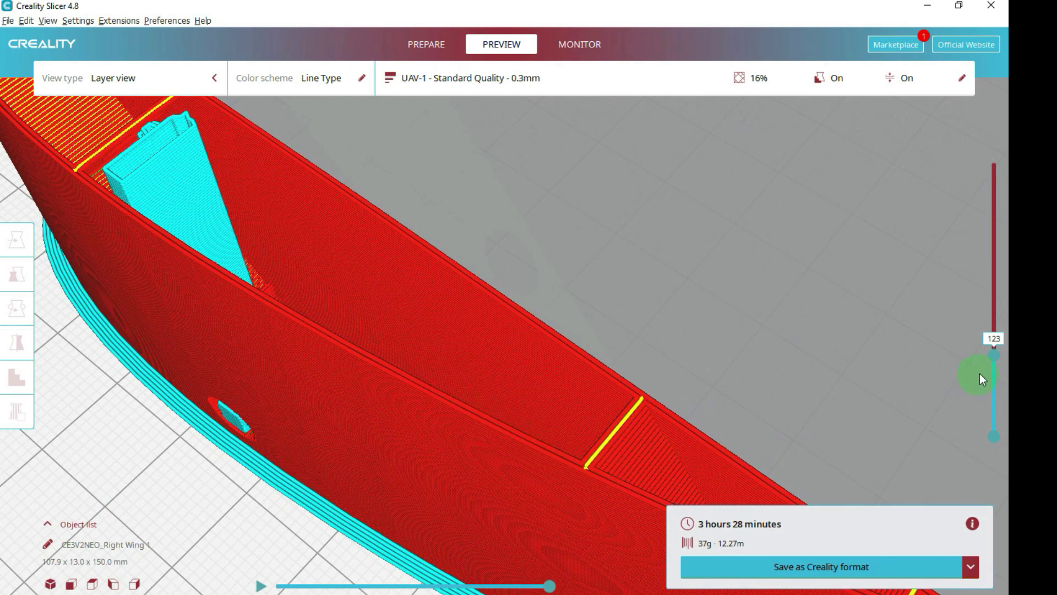
right_drag(607, 473, 577, 382)
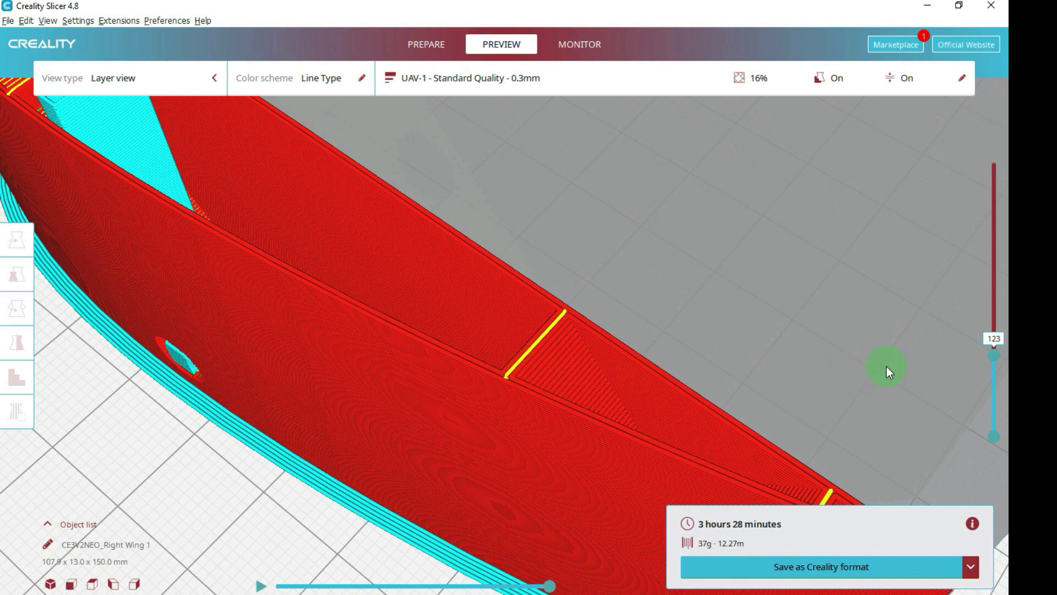
drag(995, 358, 954, 380)
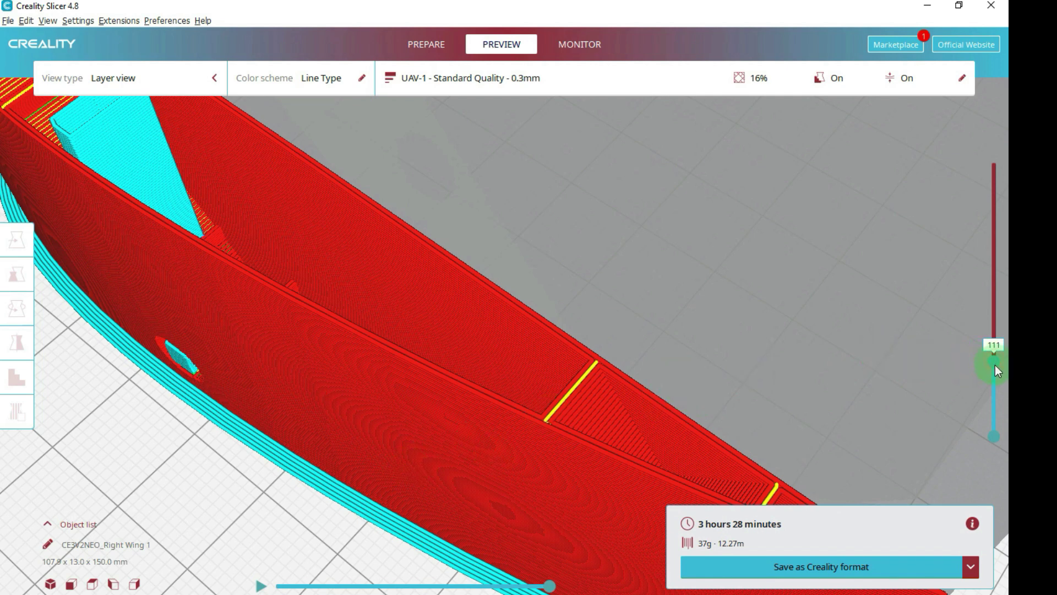
drag(995, 365, 987, 389)
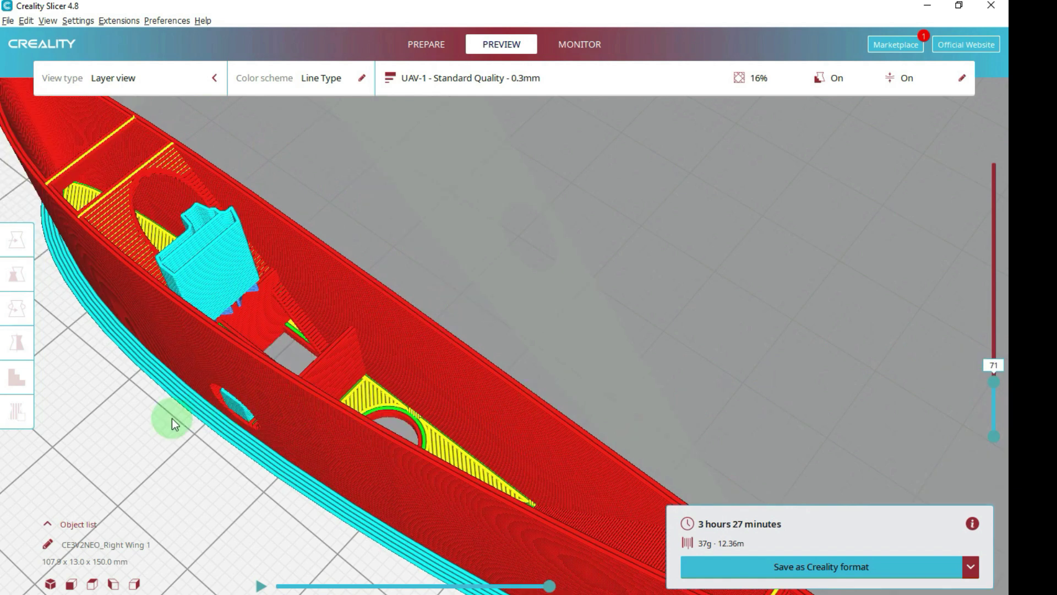
Step: Raise the visible layers through 171, 288 and 310, settling at 301 around the mount
right_drag(171, 418, 243, 444)
drag(994, 384, 995, 323)
right_drag(859, 300, 696, 326)
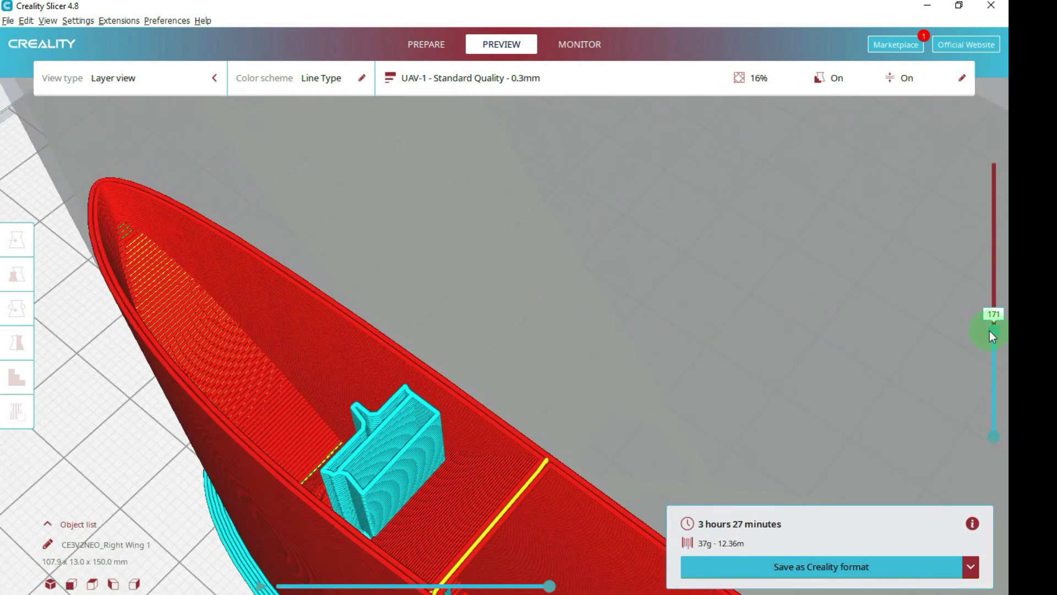
drag(990, 330, 994, 270)
right_drag(828, 314, 716, 336)
drag(994, 271, 998, 251)
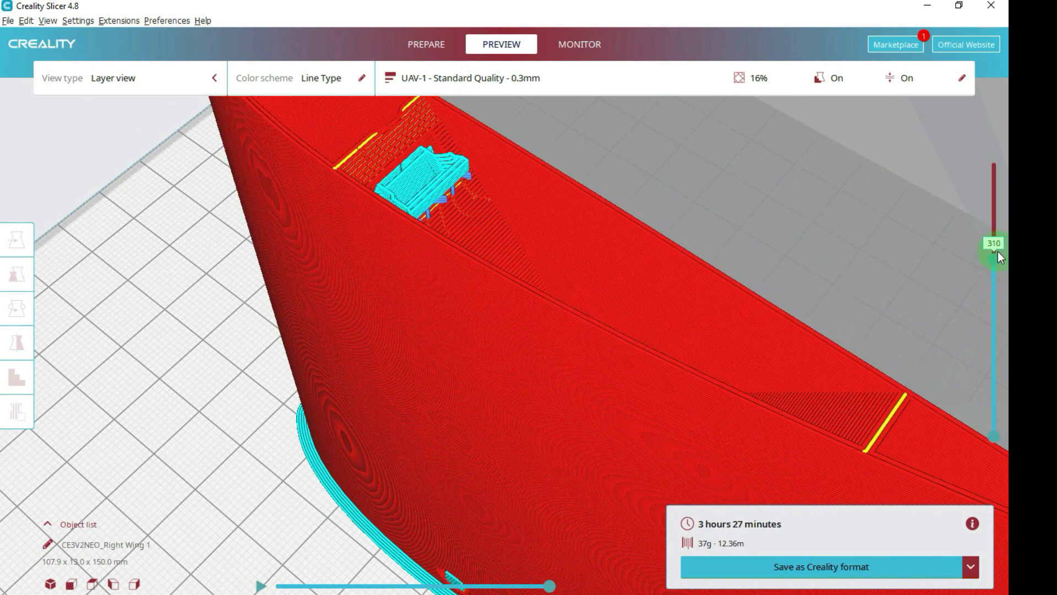
right_drag(573, 223, 423, 143)
scroll(423, 144, up, 3)
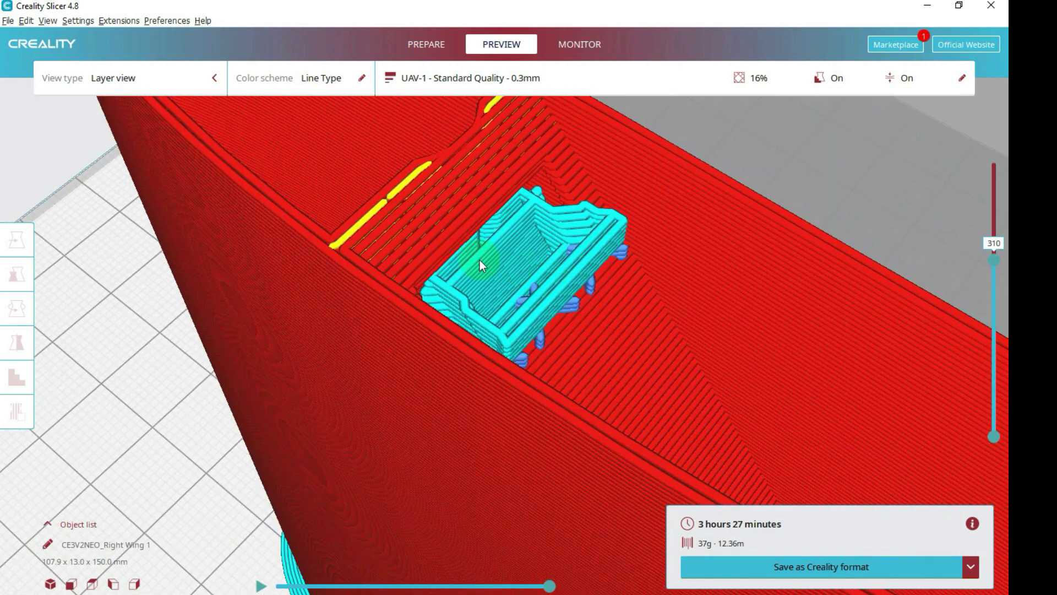
mouse_move(996, 258)
mouse_down()
mouse_move(992, 272)
mouse_move(979, 263)
mouse_up()
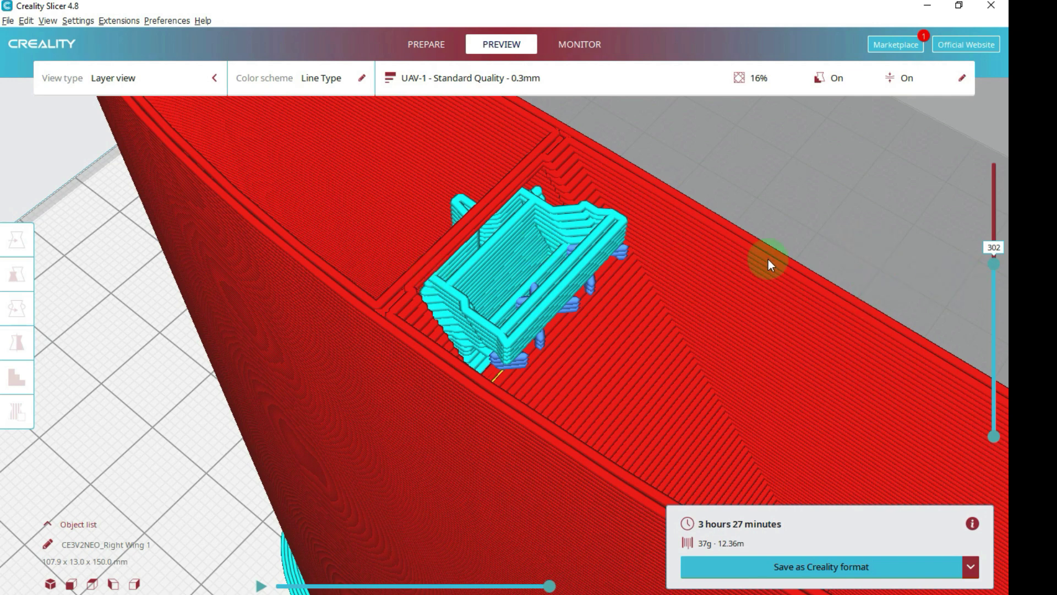
Step: Uncheck Generate Support and re-slice the wing, giving 3 hours 12 minutes and 36 g
click(695, 78)
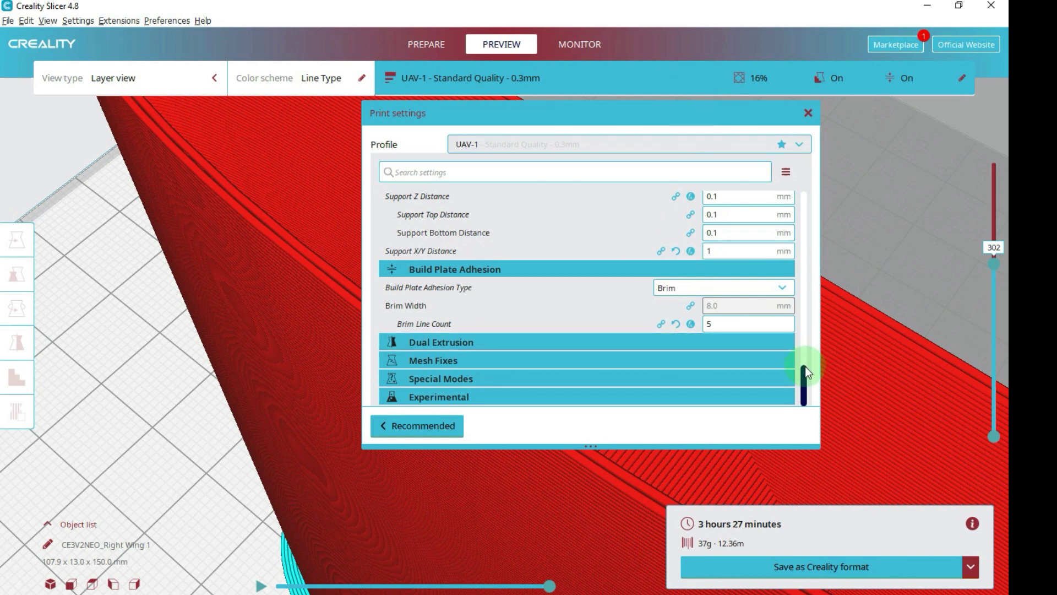
drag(805, 366, 778, 322)
click(711, 278)
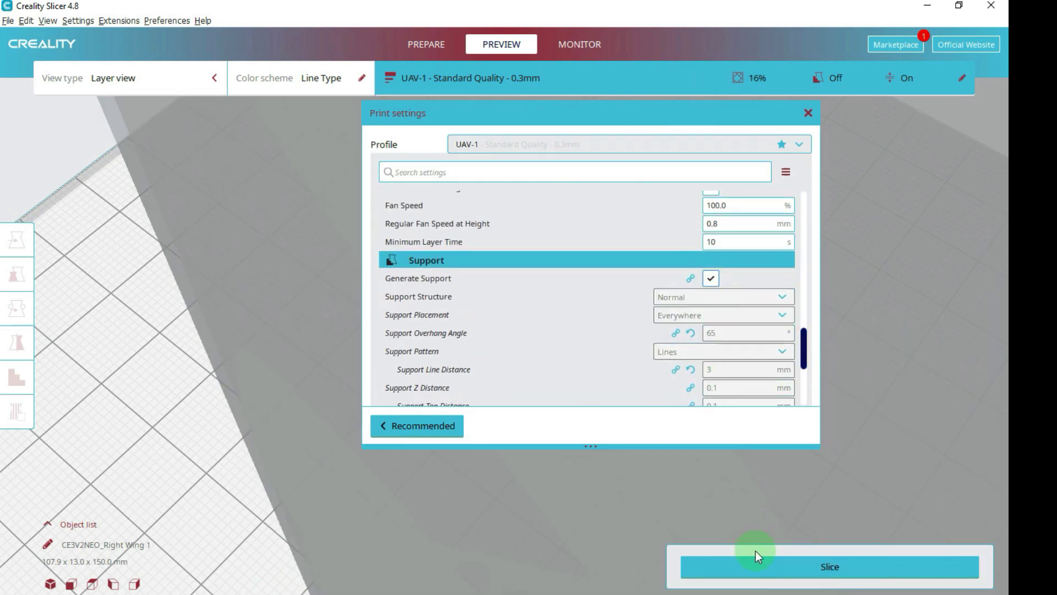
click(757, 556)
click(807, 113)
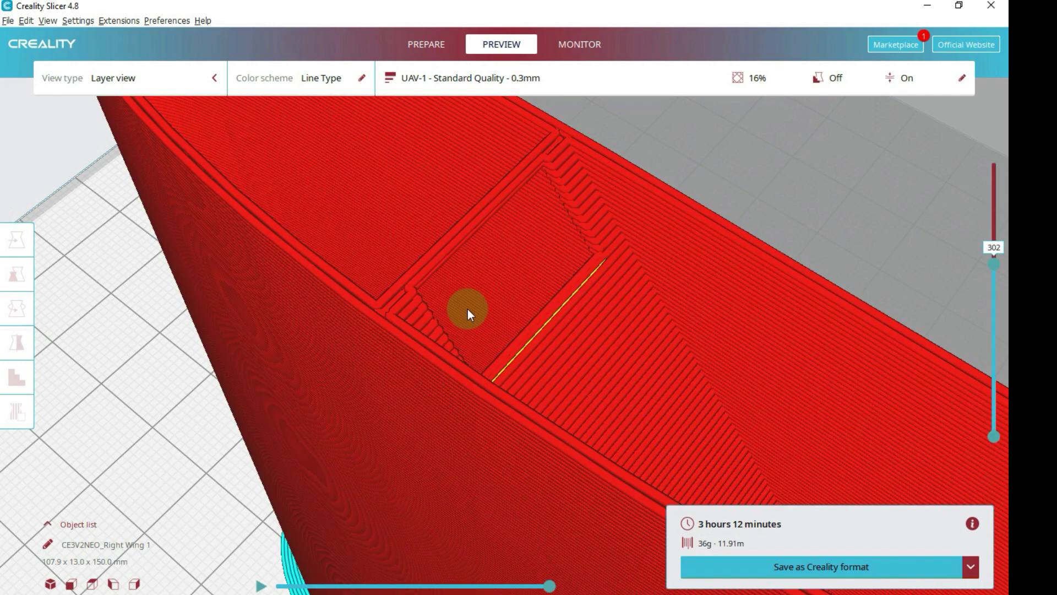
Step: Raise the layer preview to show all wing layers up to 500
scroll(467, 309, down, 10)
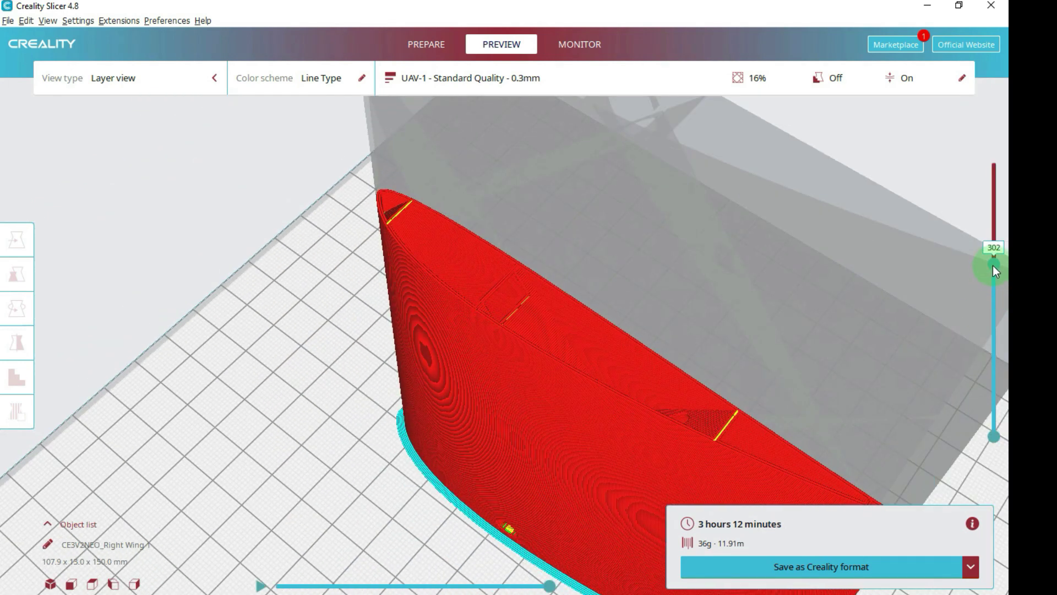
drag(993, 266, 994, 163)
right_drag(875, 220, 423, 449)
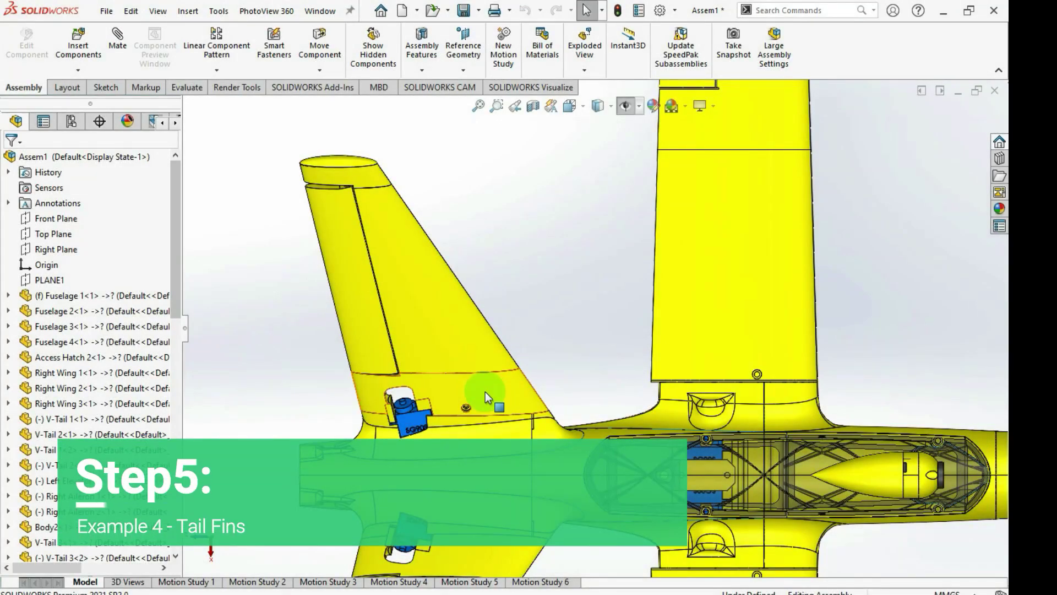
Step: Select the V-Tail fin in the assembly and open V-Tail 1 as its own part
click(485, 392)
click(446, 316)
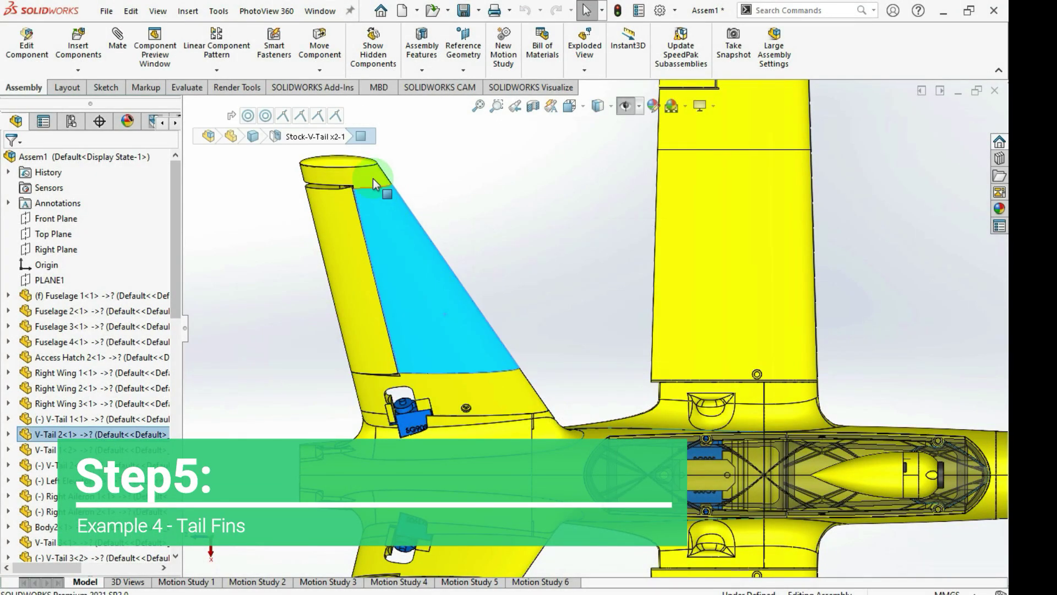
key(Escape)
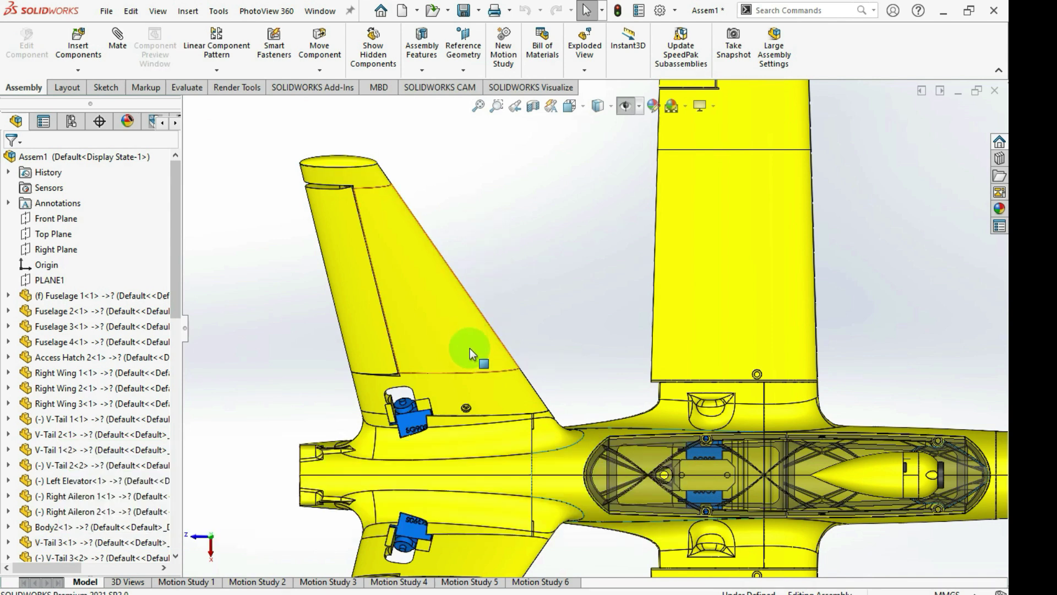
click(446, 395)
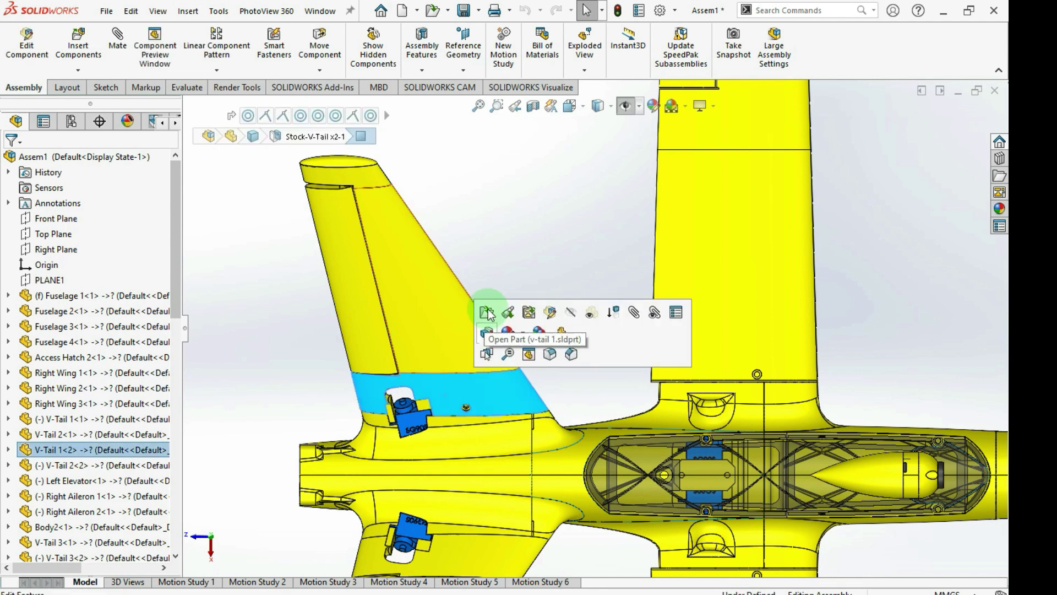
click(487, 313)
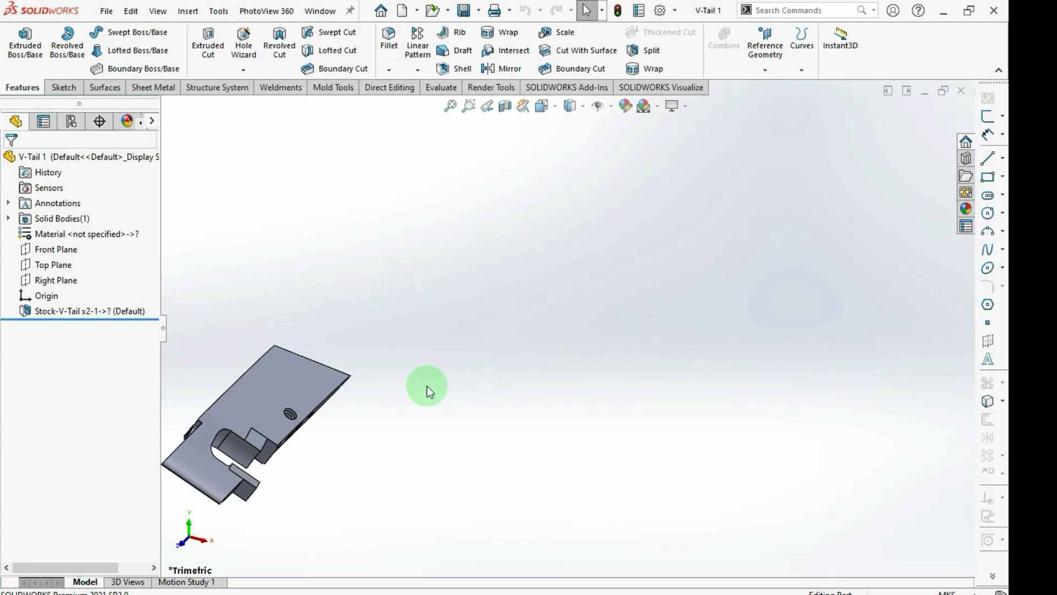
Step: Zoom and orbit around the V-Tail 1 part to inspect it from several sides
scroll(357, 411, down, 2)
scroll(280, 420, down, 3)
scroll(401, 366, down, 4)
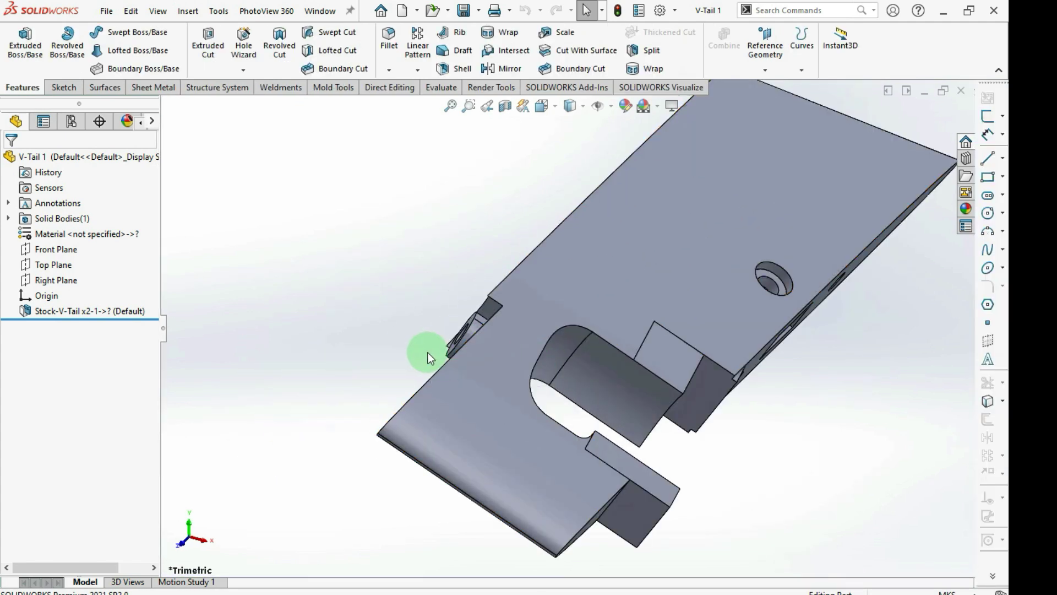
middle_drag(427, 352, 435, 332)
scroll(548, 385, up, 3)
click(445, 332)
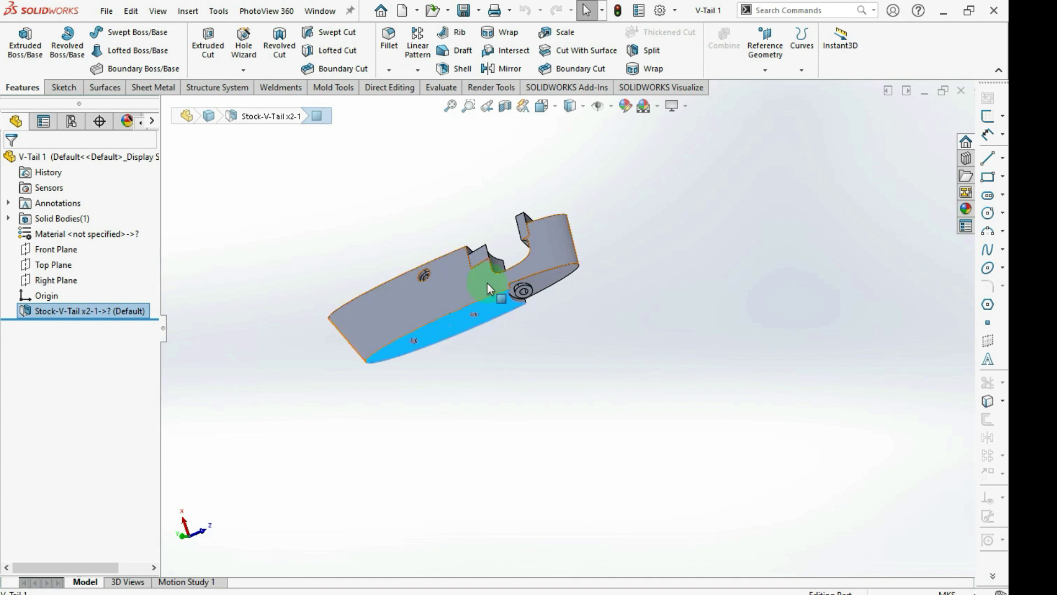
scroll(496, 292, down, 5)
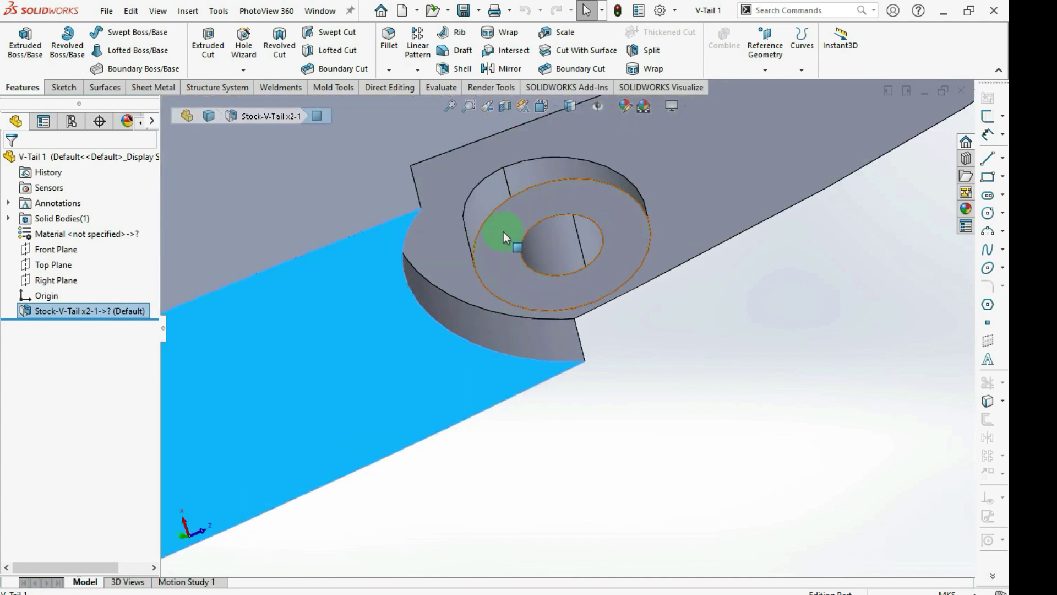
mouse_move(550, 206)
middle_down()
mouse_move(526, 229)
mouse_move(547, 314)
mouse_move(581, 323)
mouse_move(569, 300)
mouse_move(571, 319)
mouse_move(531, 296)
middle_up()
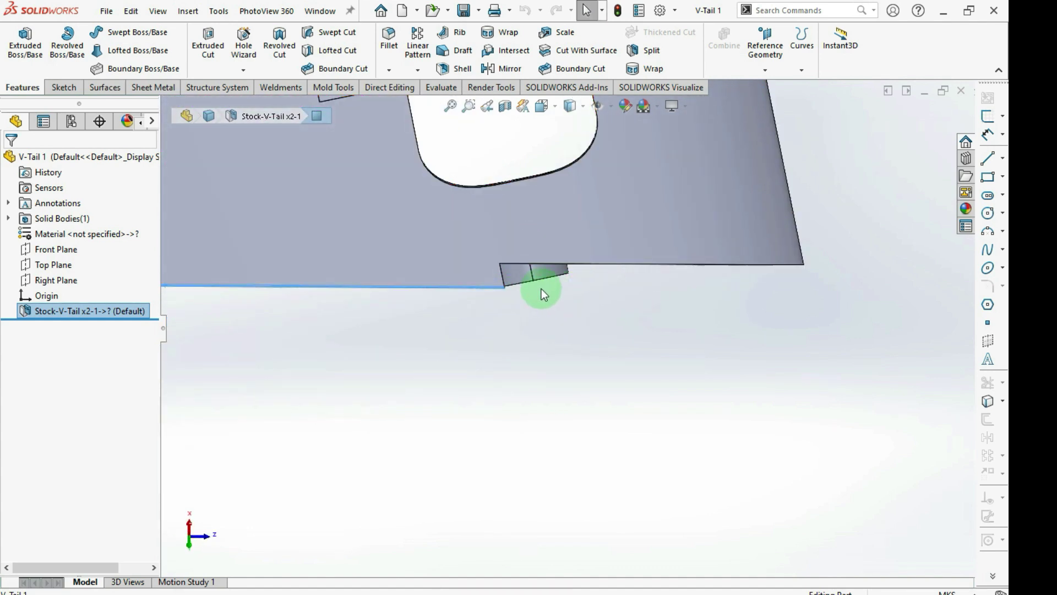
scroll(531, 275, up, 3)
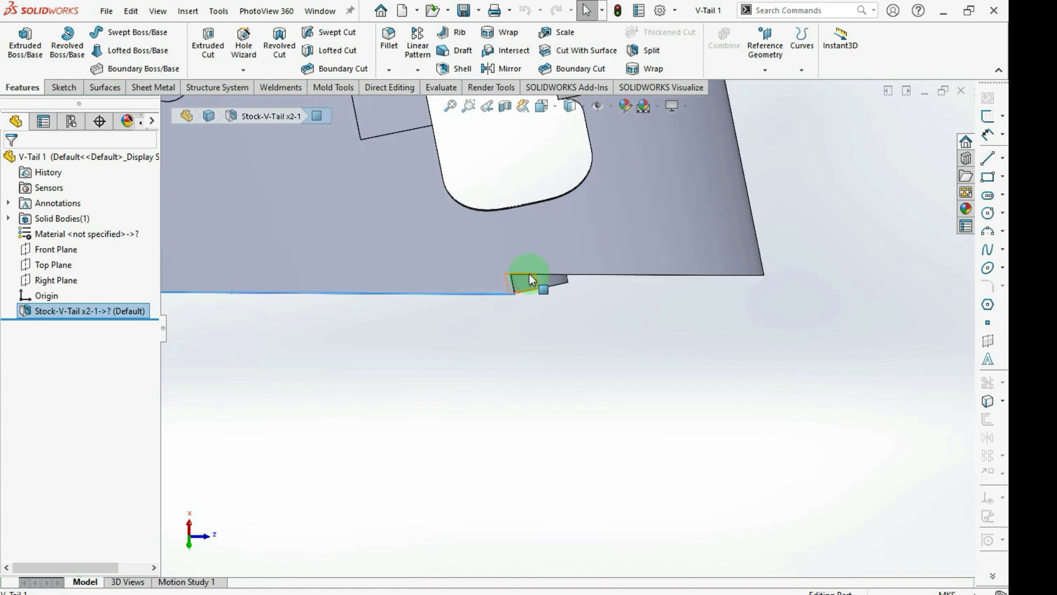
scroll(530, 273, up, 2)
scroll(550, 312, down, 1)
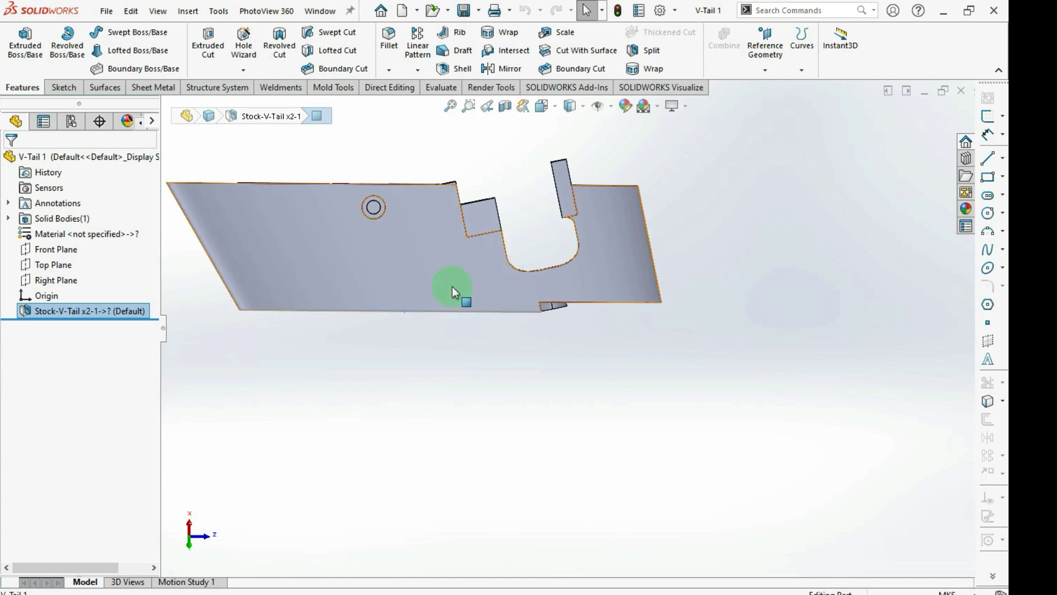
Step: Save V-Tail 1 as an STL (*.stl) file with all bodies included
key(ctrl+shift+s)
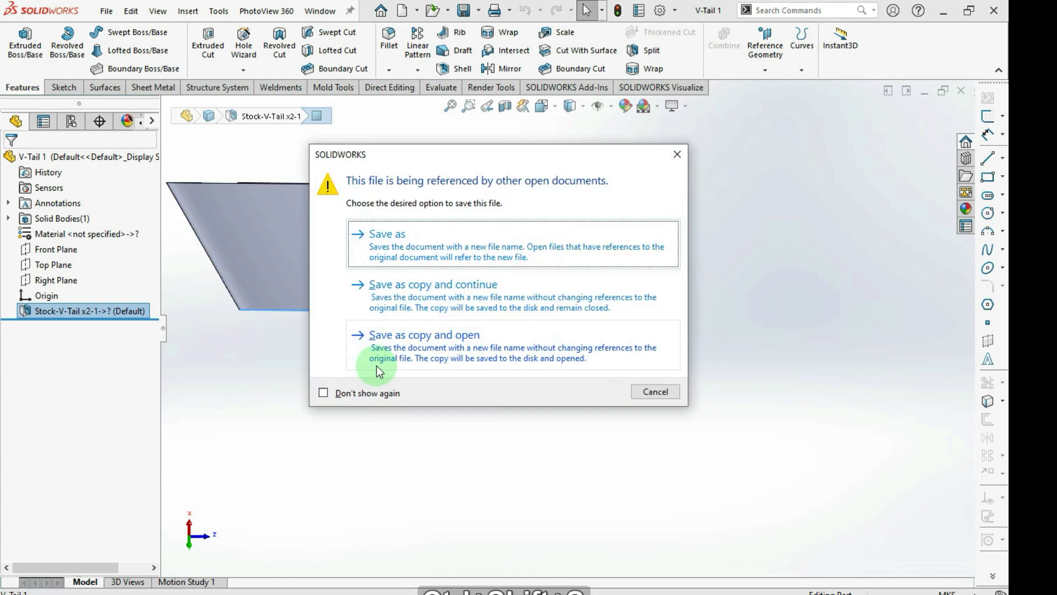
click(396, 255)
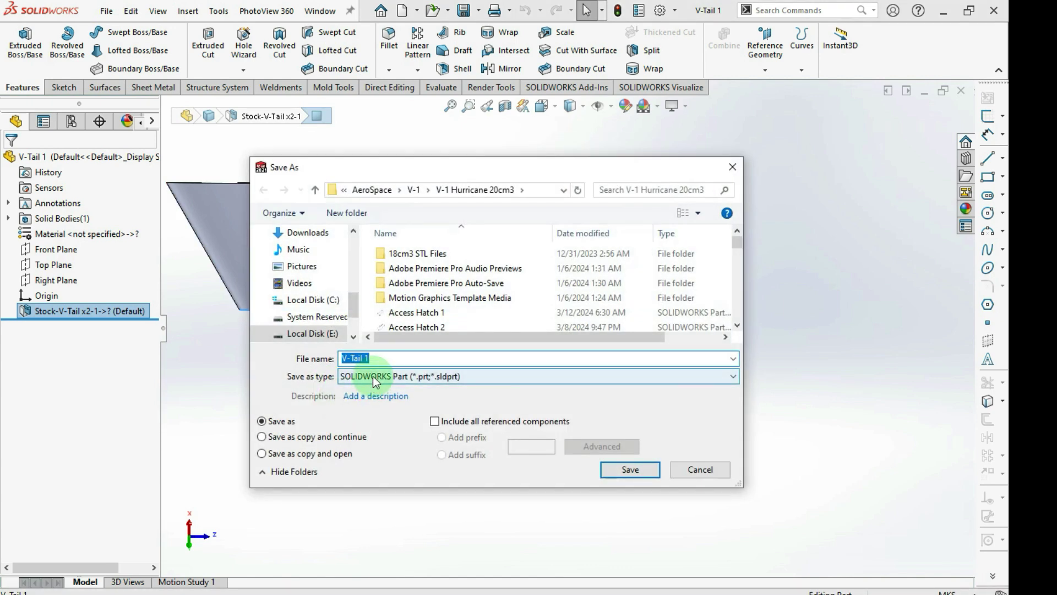
click(369, 375)
click(357, 362)
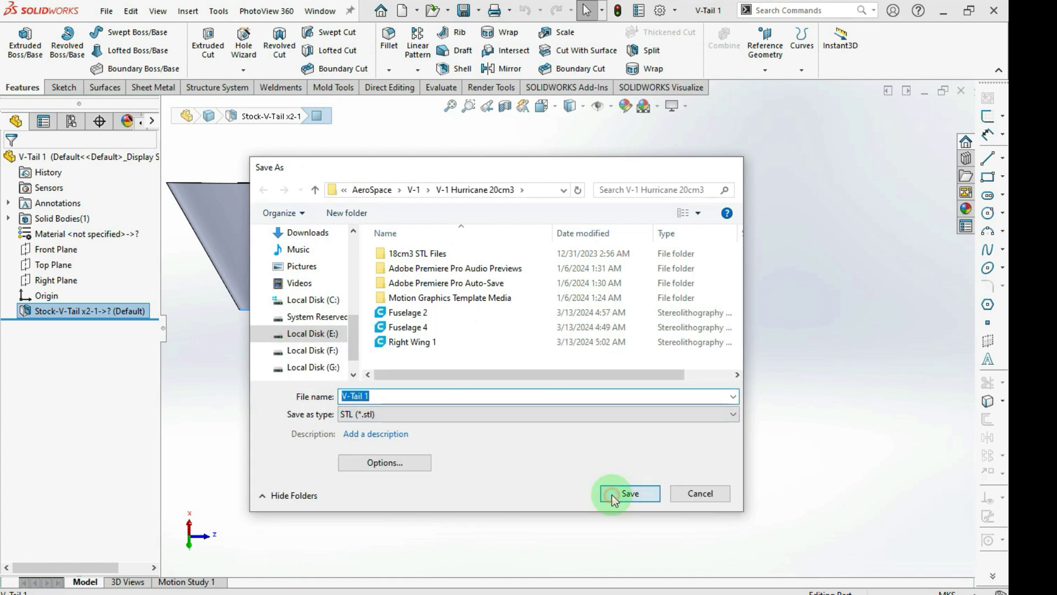
click(629, 469)
click(535, 330)
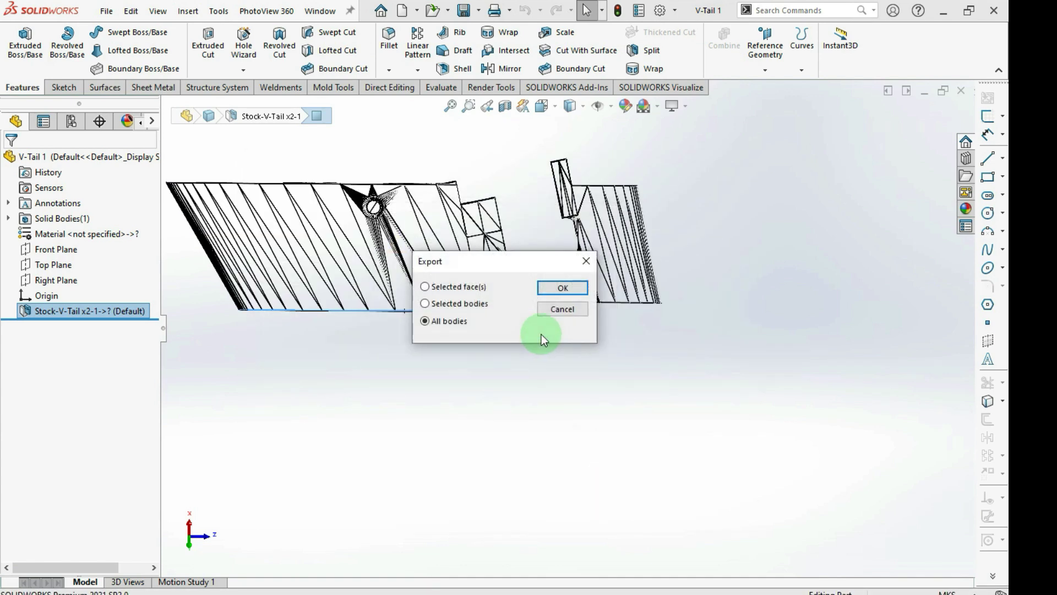
click(568, 287)
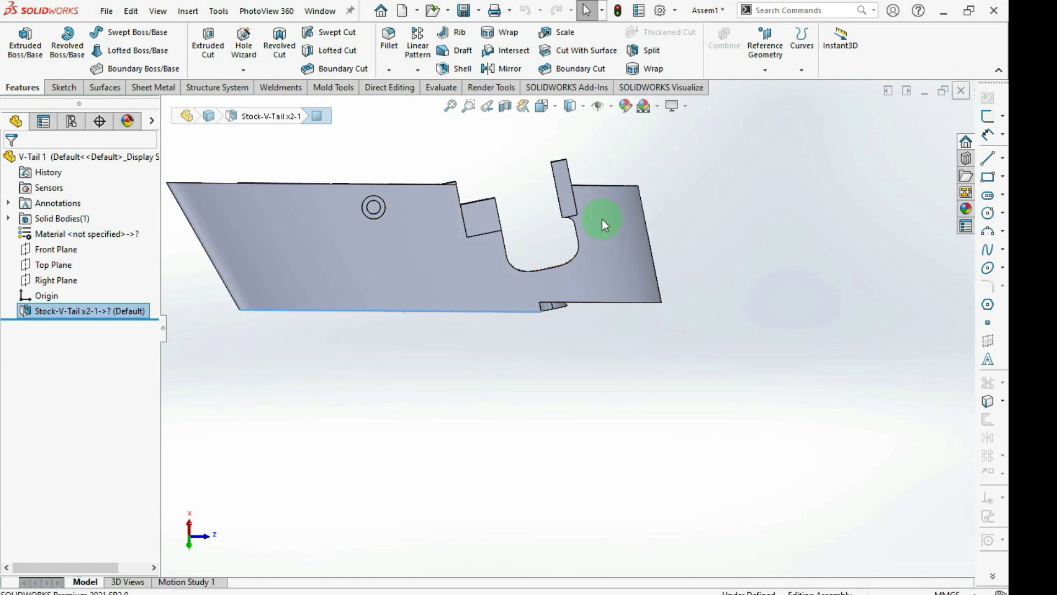
Step: Close the part window and drag the V-Tail 1 STL into Creality Slicer
key(ctrl+w)
key(alt+Tab)
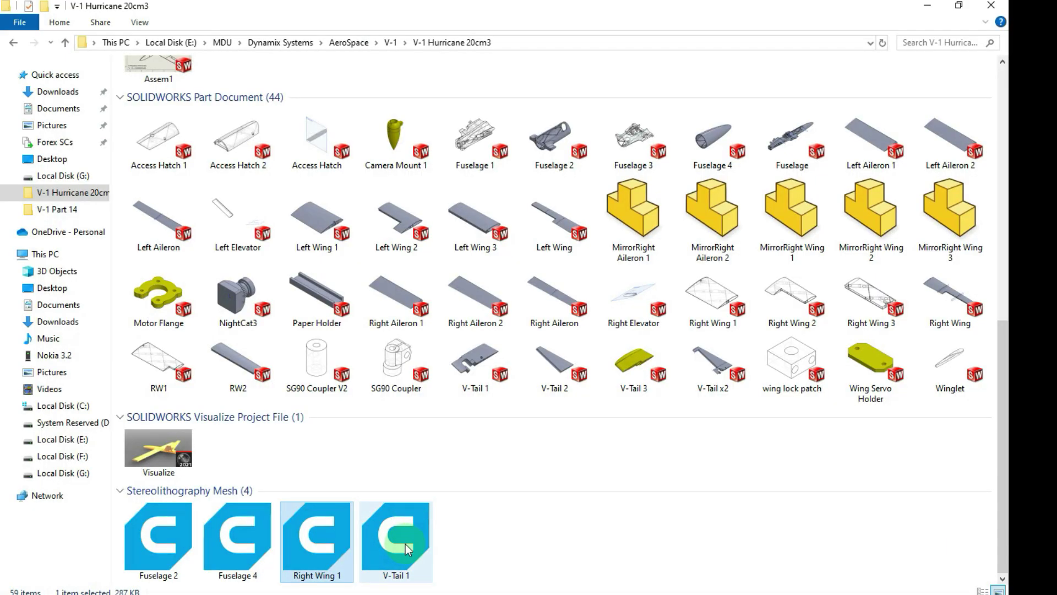
drag(406, 544, 491, 477)
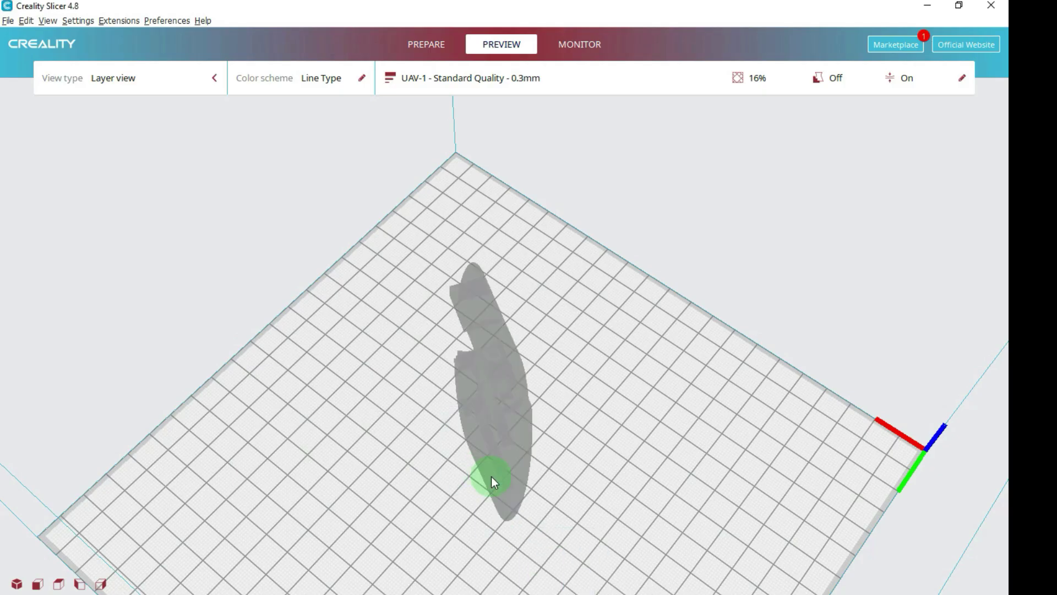
Step: Stand V-Tail 1 on its flat edge using Rotate's Select face option
click(510, 397)
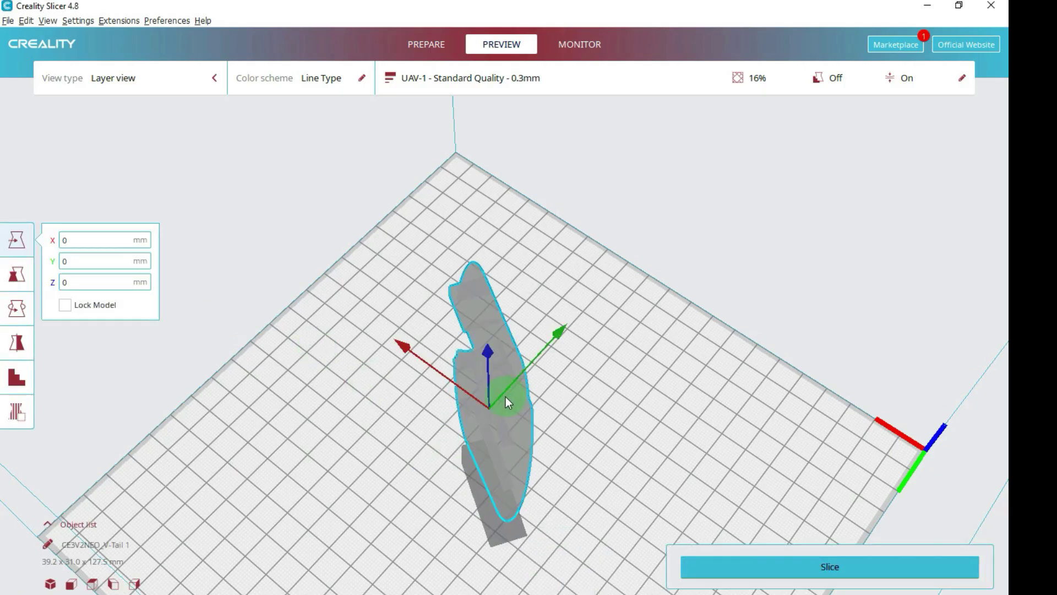
click(437, 52)
click(362, 421)
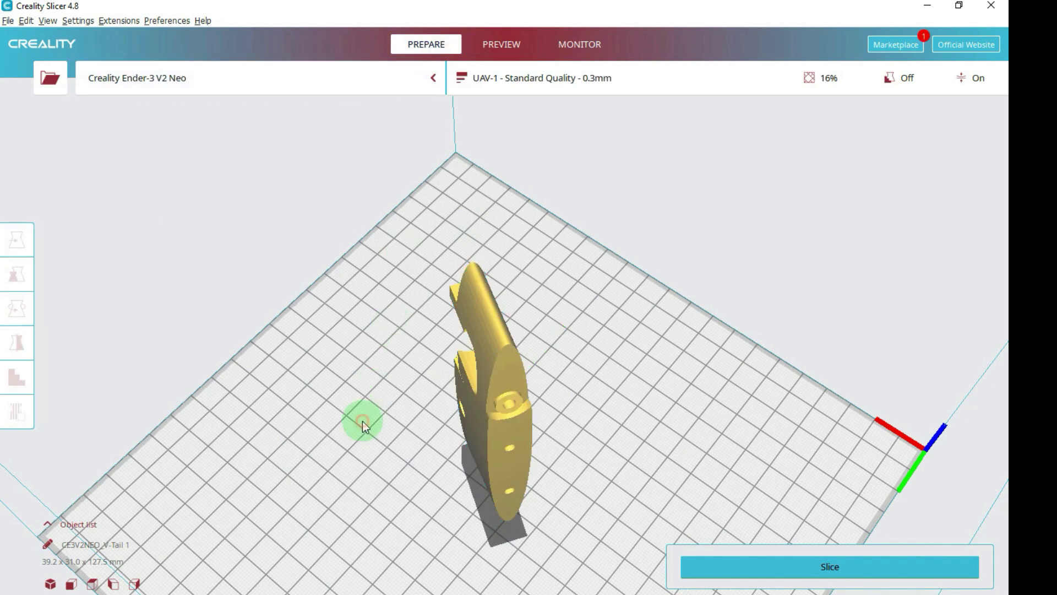
click(507, 473)
click(16, 308)
click(151, 319)
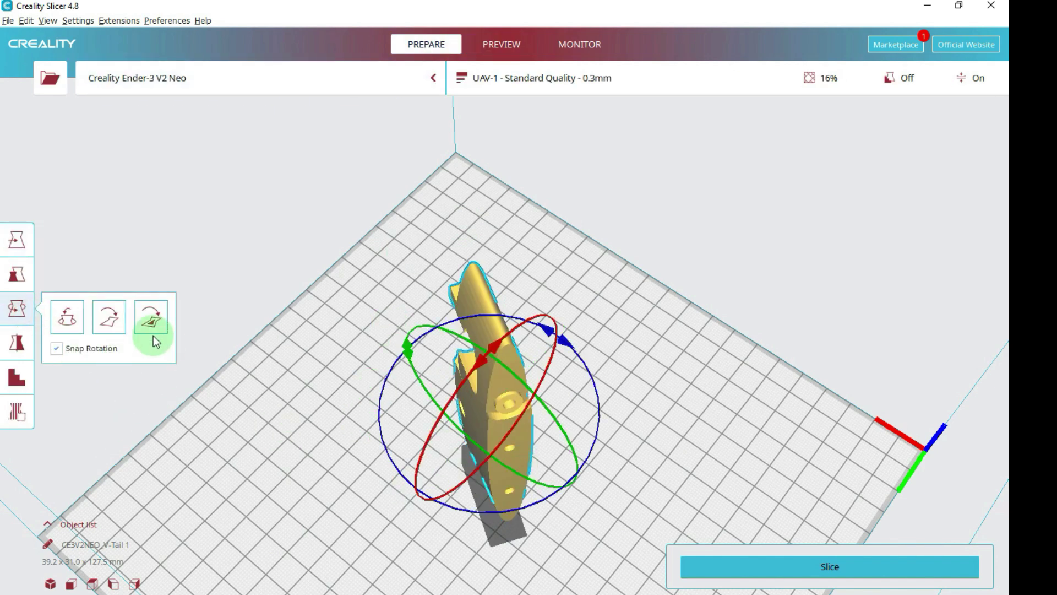
click(525, 454)
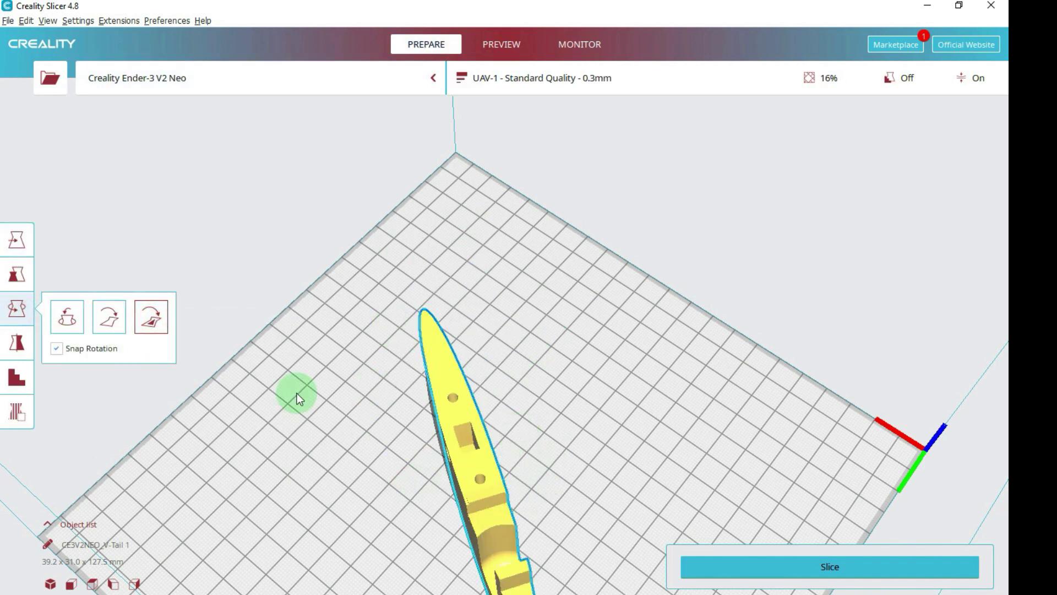
Step: From the top view, rotate V-Tail 1 by -30° so it runs straight along the plate
click(92, 584)
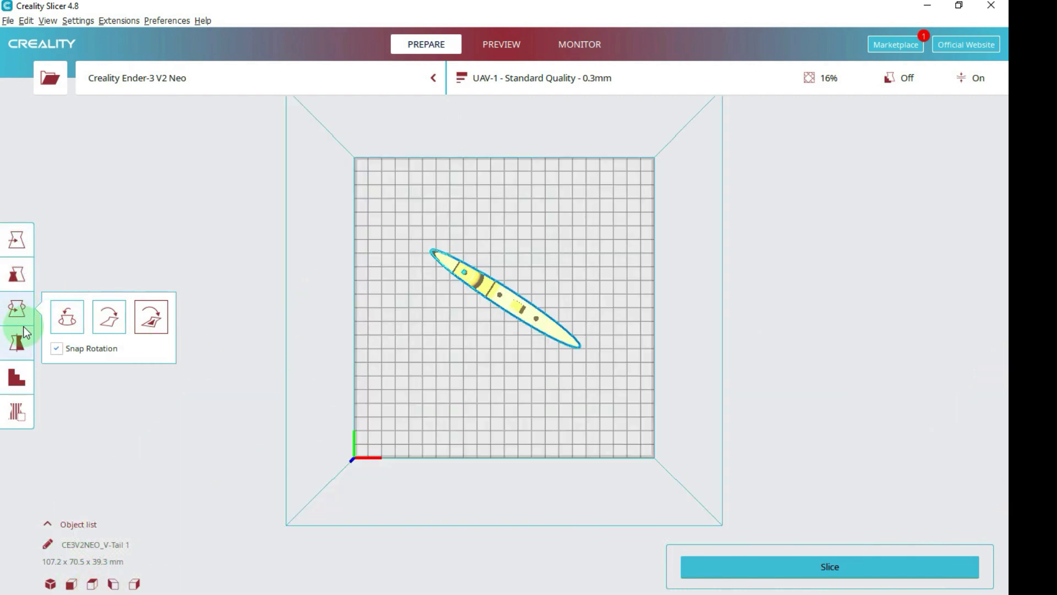
click(470, 319)
click(500, 299)
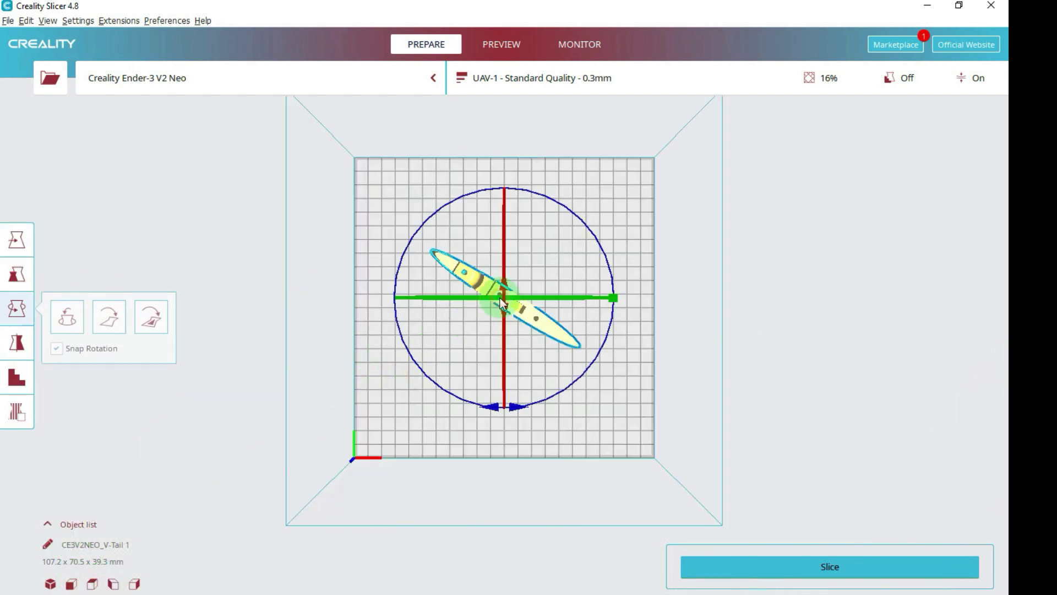
drag(519, 408, 375, 393)
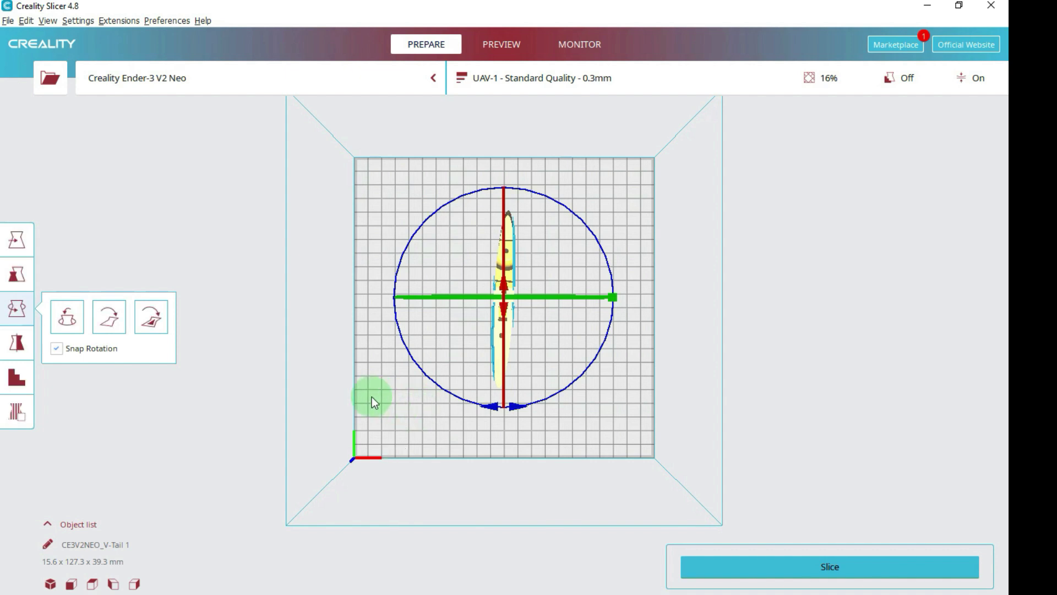
click(391, 427)
right_drag(540, 426, 573, 459)
scroll(570, 472, up, 5)
scroll(552, 368, up, 3)
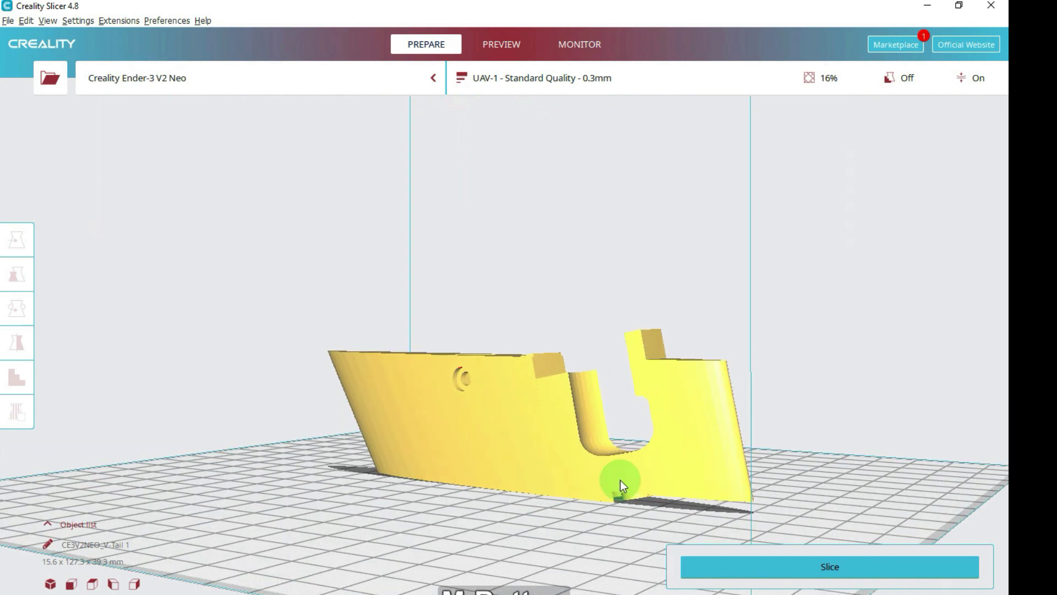
right_drag(620, 484, 616, 364)
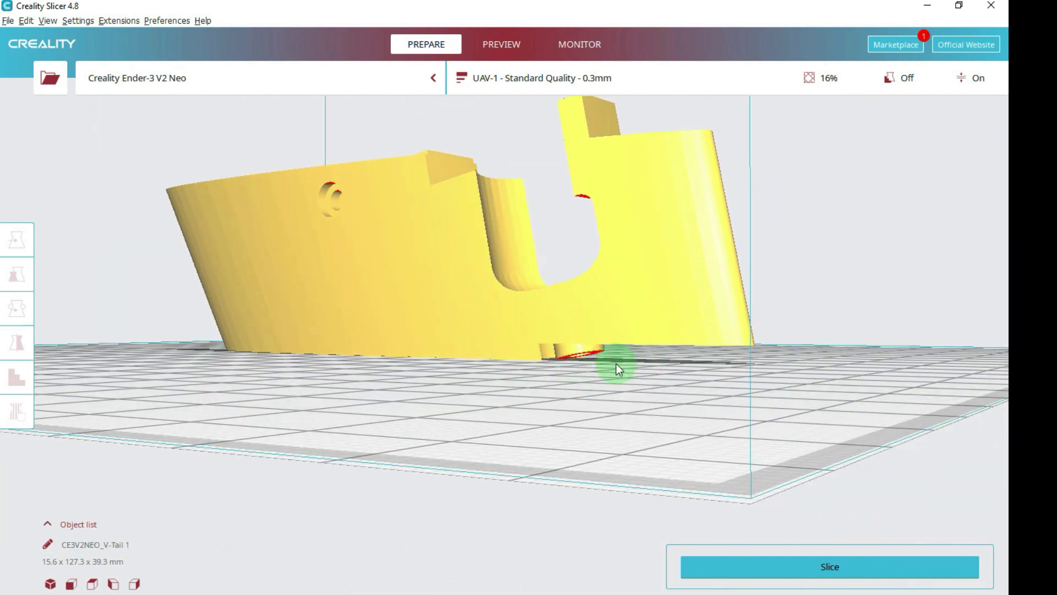
Step: Set Layer Height to 0.2 mm, enable Generate Support, and slice V-Tail 1 (2 h 5 min, 16 g)
click(679, 83)
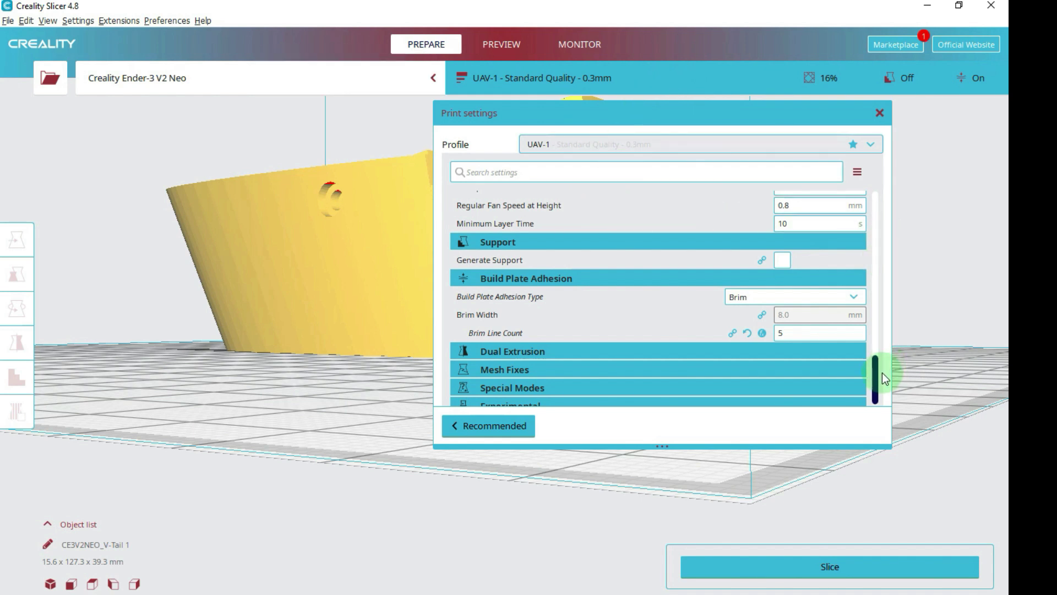
drag(883, 378, 873, 200)
click(801, 216)
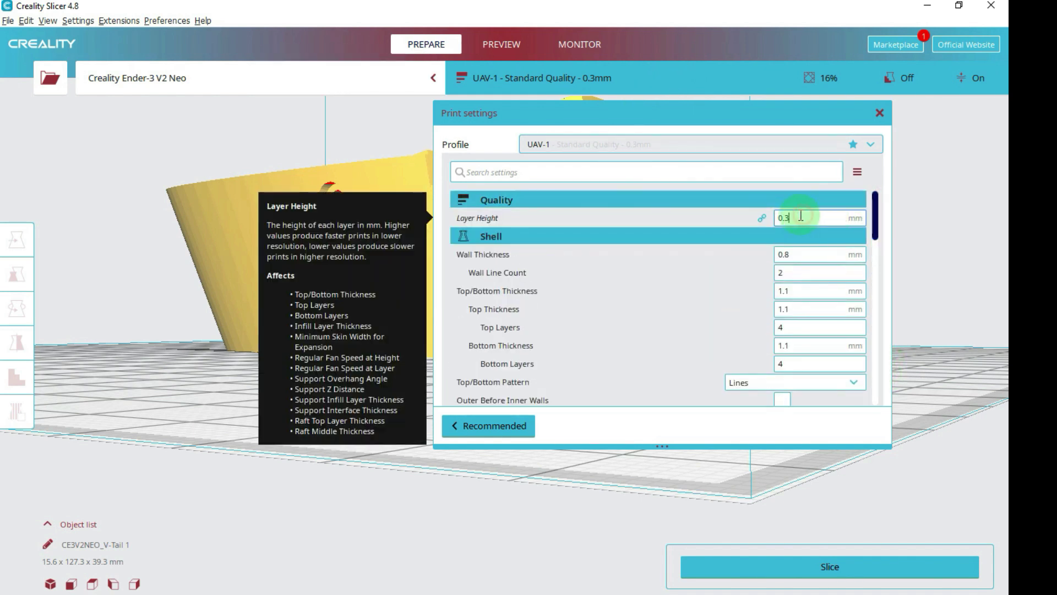
key(BackSpace)
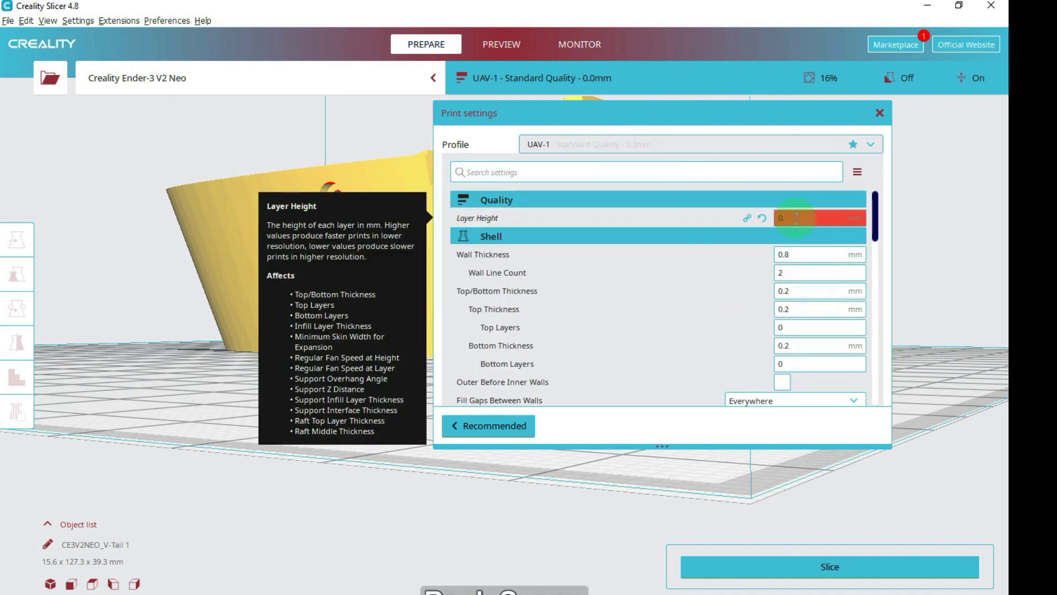
text(2)
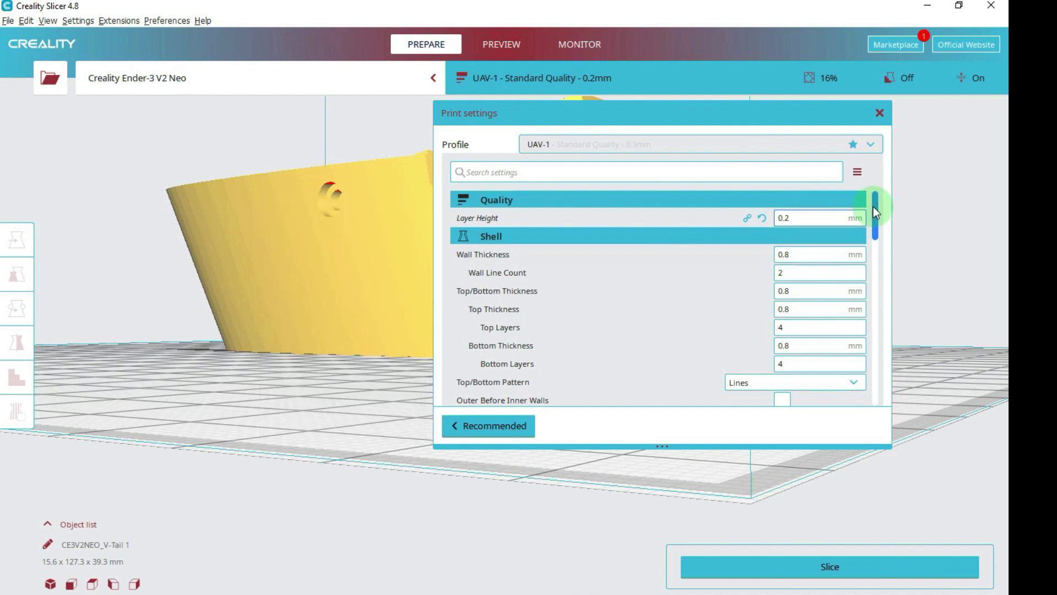
drag(874, 207, 864, 365)
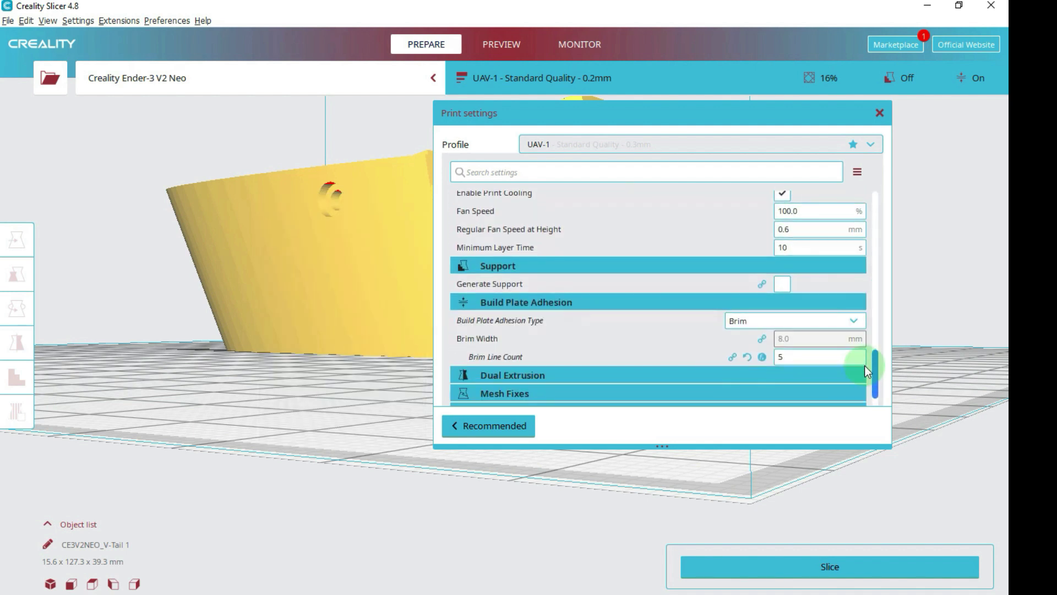
click(782, 285)
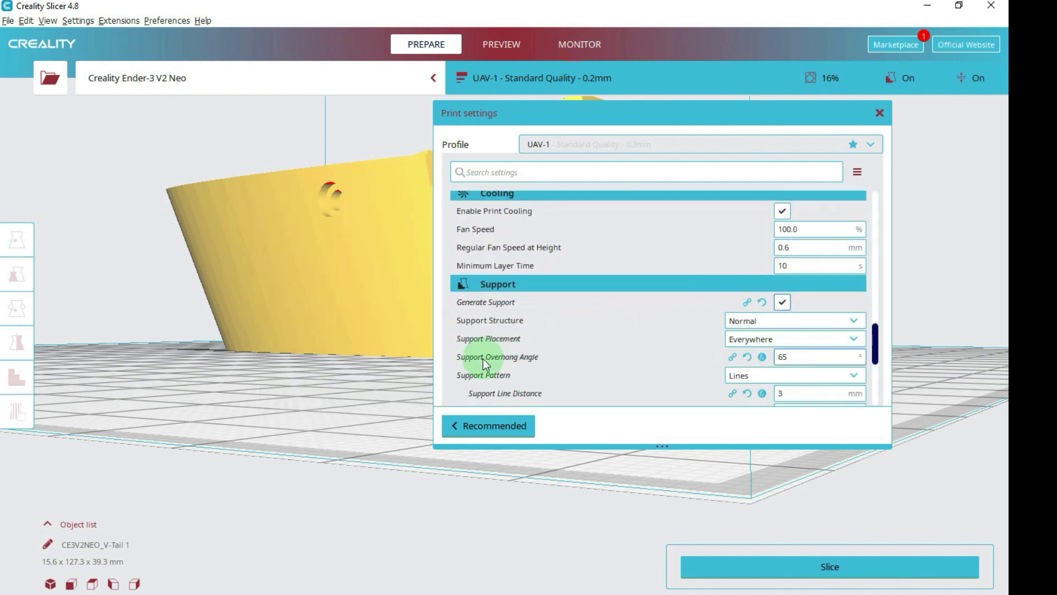
click(747, 568)
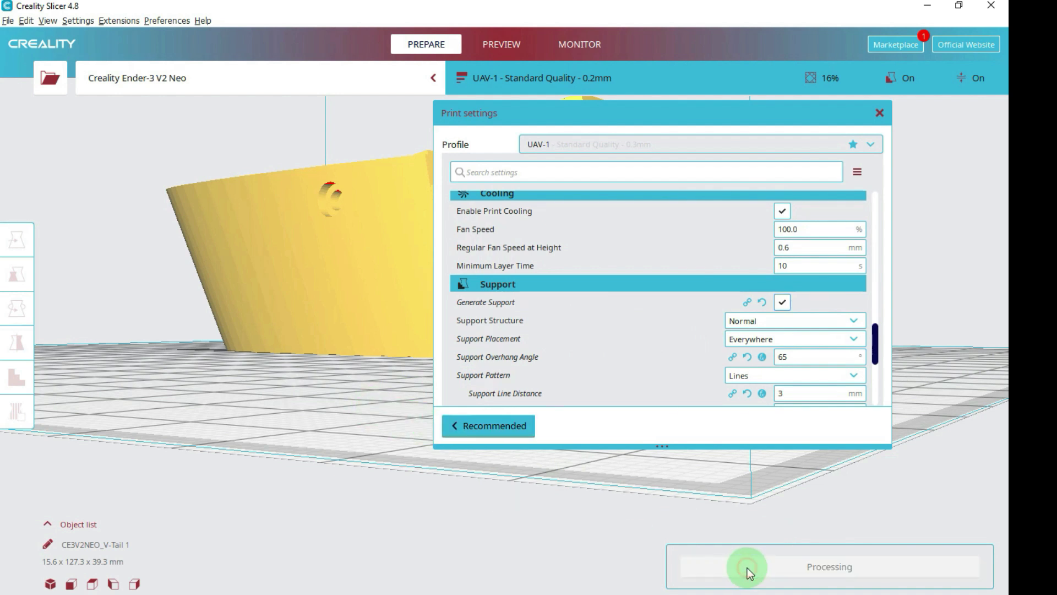
click(880, 113)
Step: Show the V-Tail 1 layer preview and drag the layer slider down to layer 1
click(498, 43)
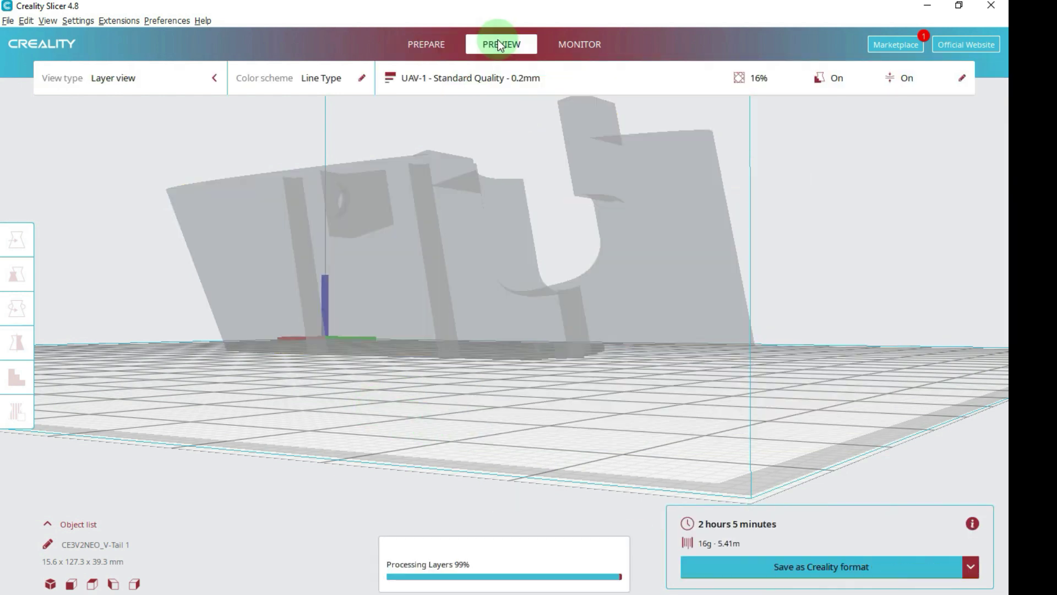
scroll(535, 381, up, 8)
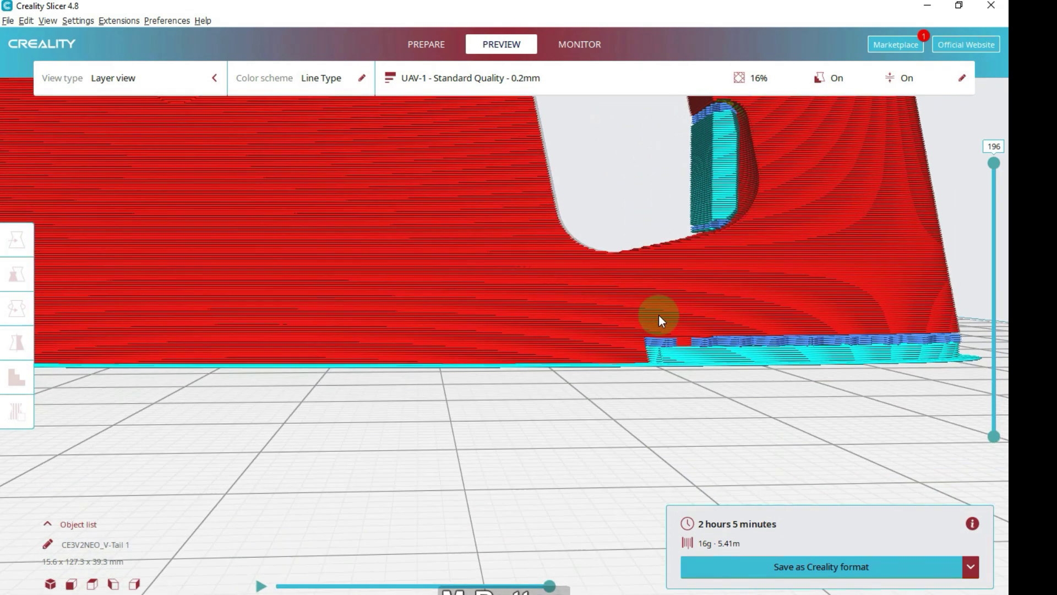
right_drag(533, 290, 676, 372)
scroll(617, 374, down, 5)
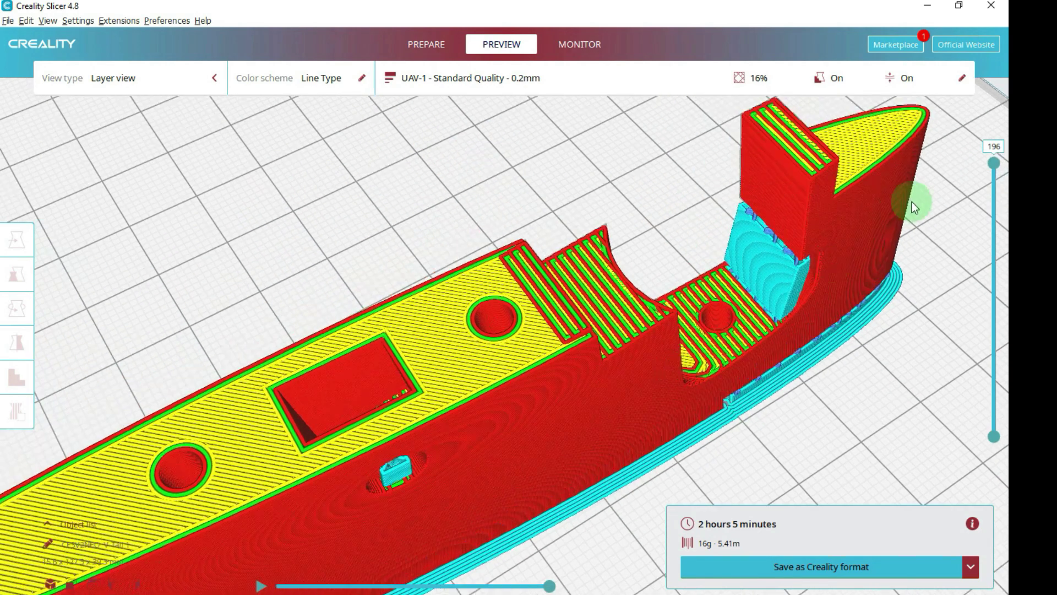
drag(1001, 175, 965, 434)
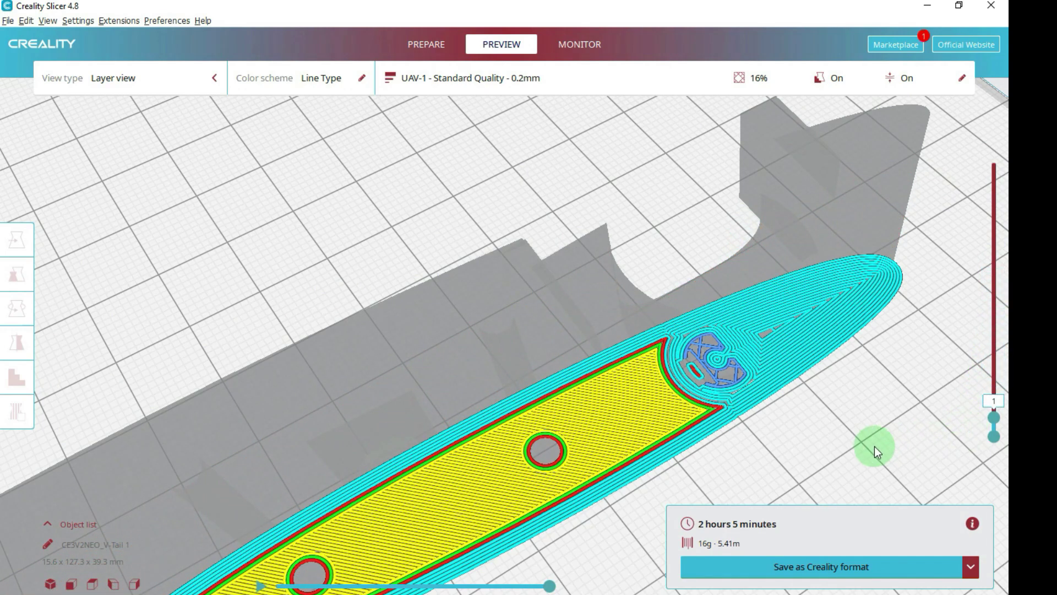